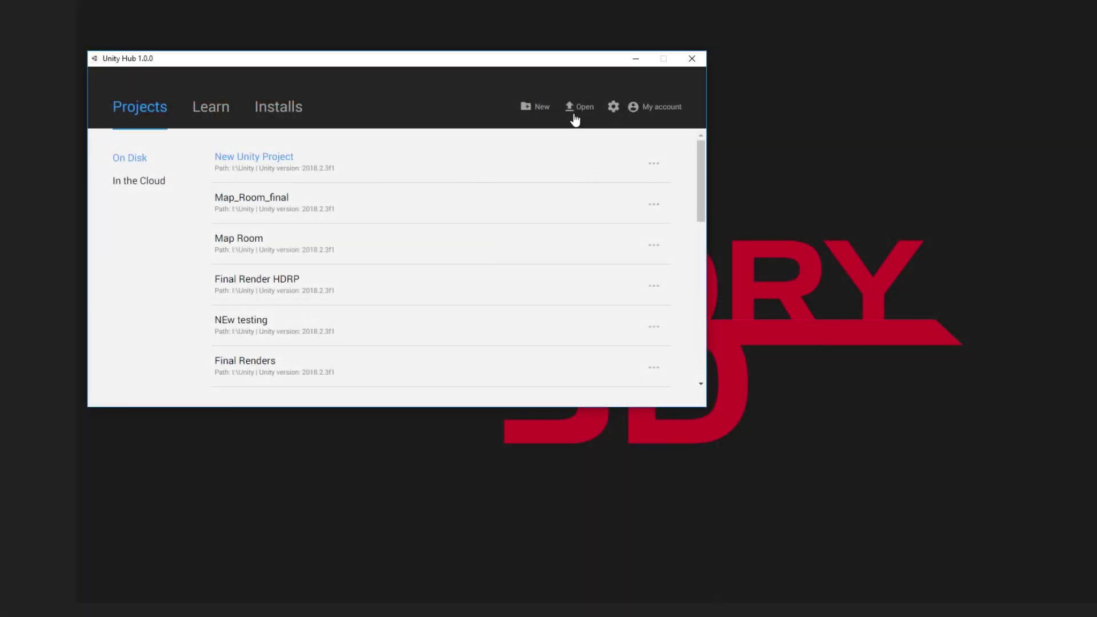
Step: Start a new project with the 3D template and name it 'HDRP Test'
left_click(542, 111)
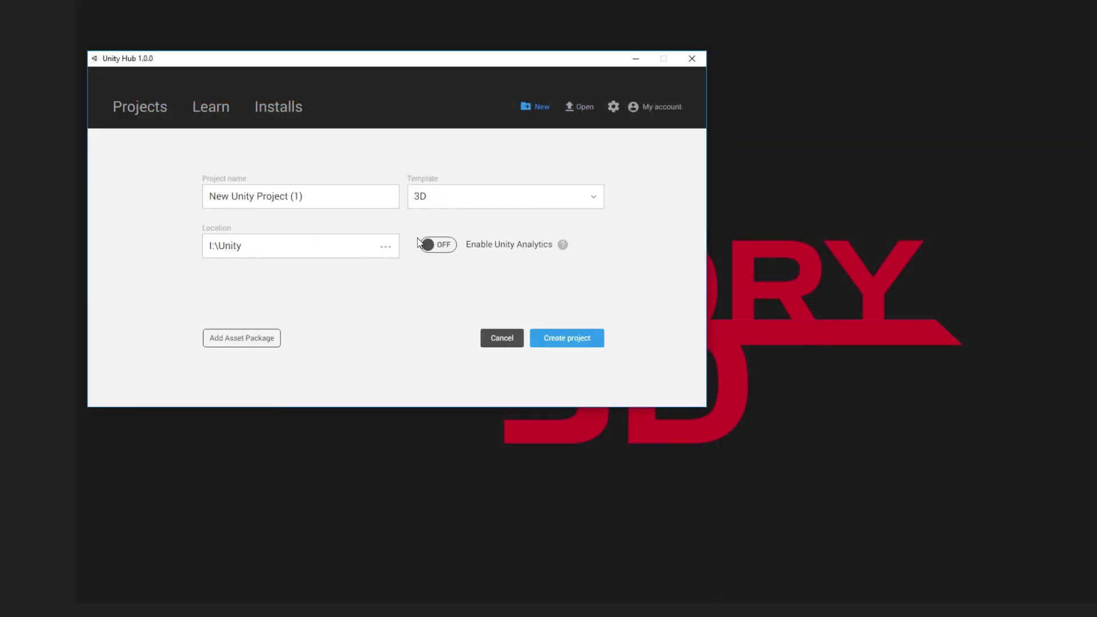
left_click(498, 198)
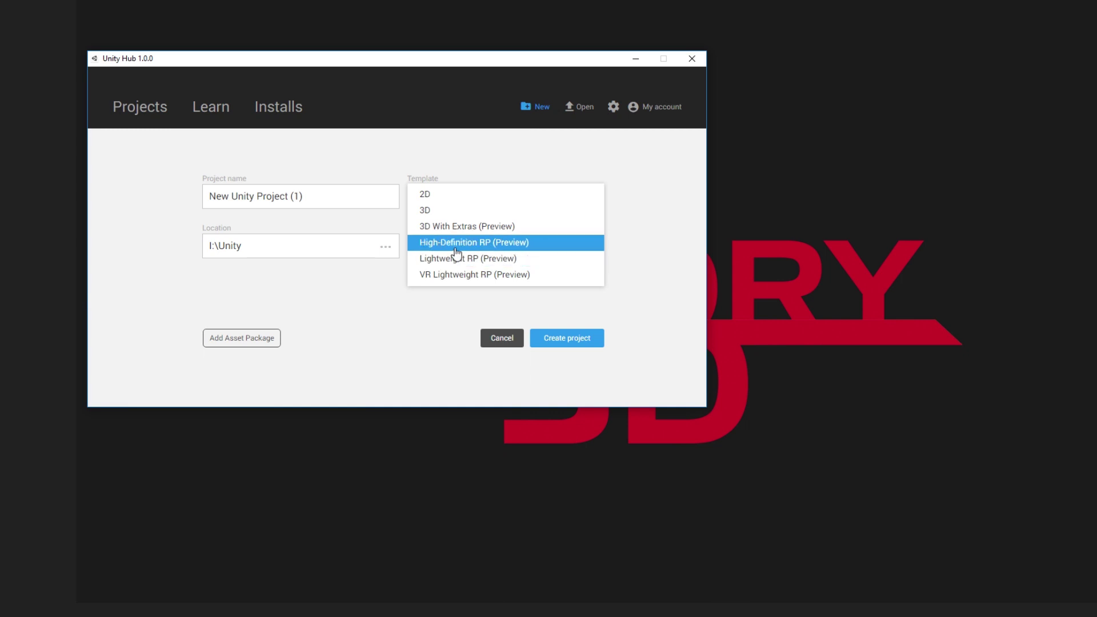
left_click(534, 211)
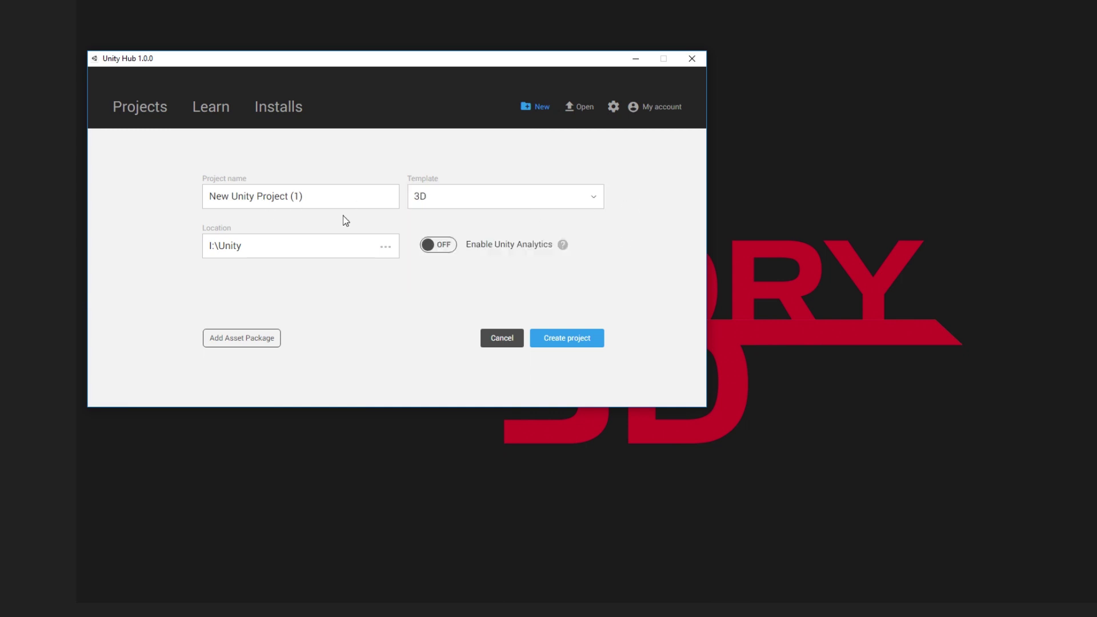
left_click(455, 210)
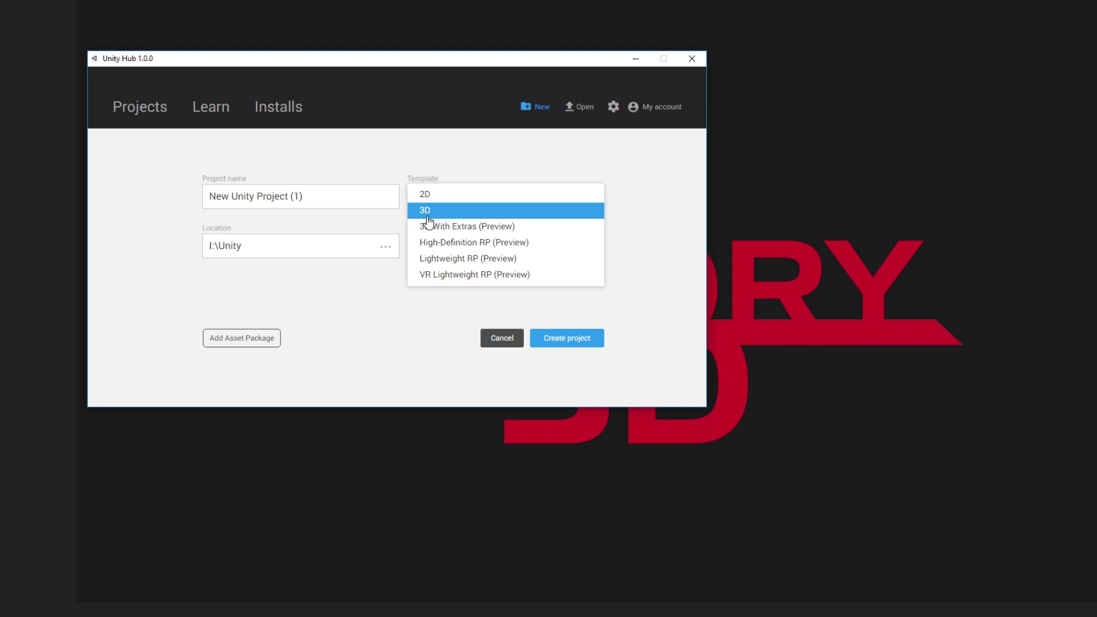
left_click(449, 216)
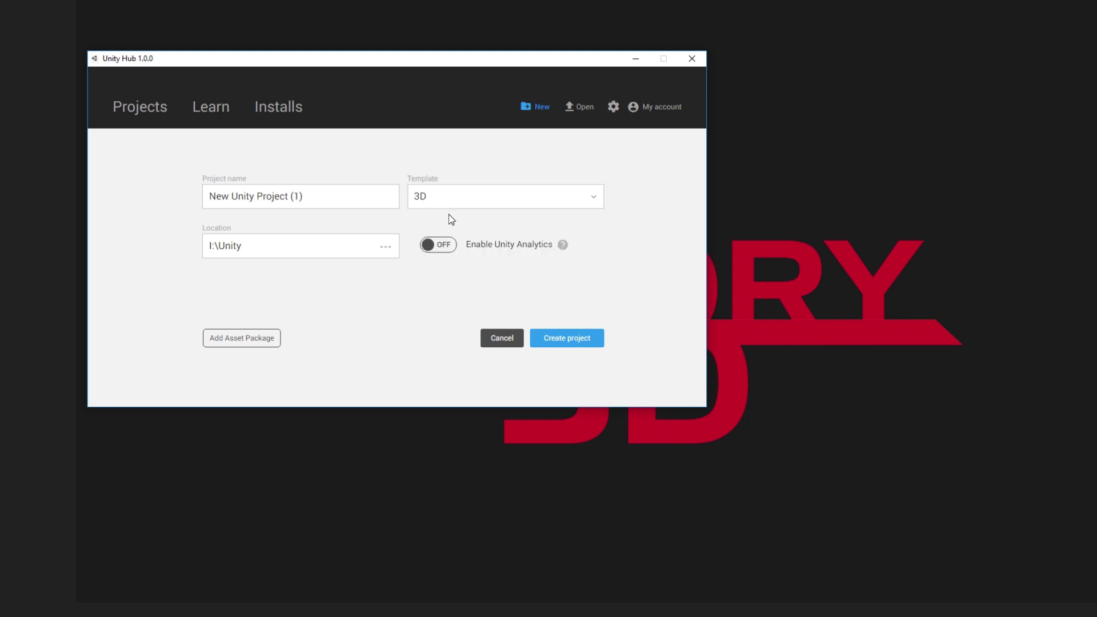
left_click(375, 196)
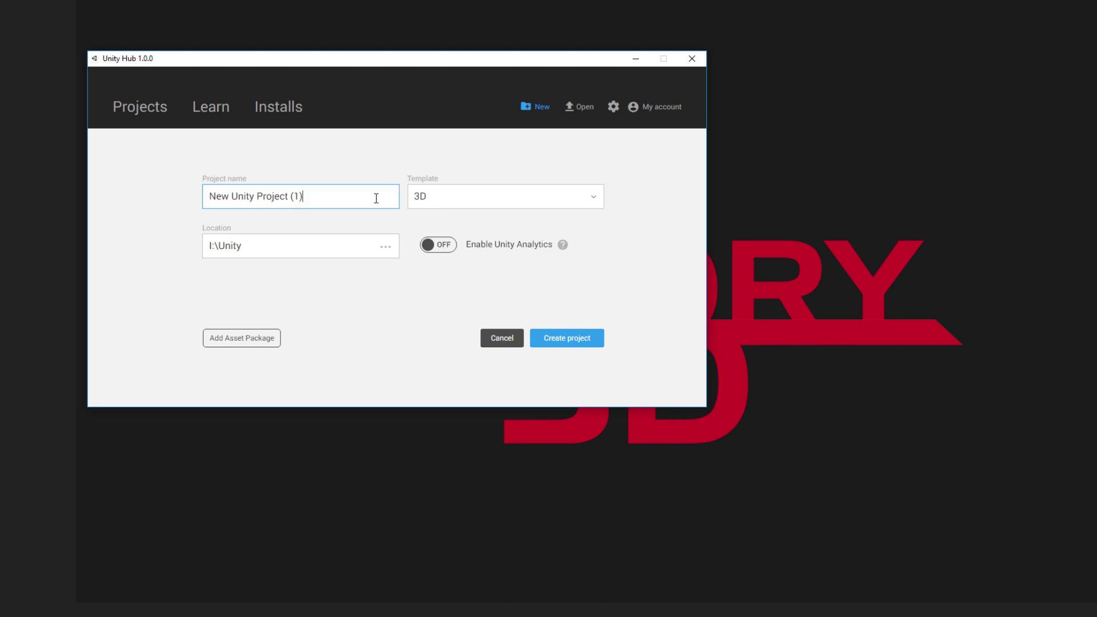
key("ctrl+a")
type("HDRP Test")
Step: Check that Unity 2018.2.3f1 is installed, then return to the new-project form
left_click(279, 116)
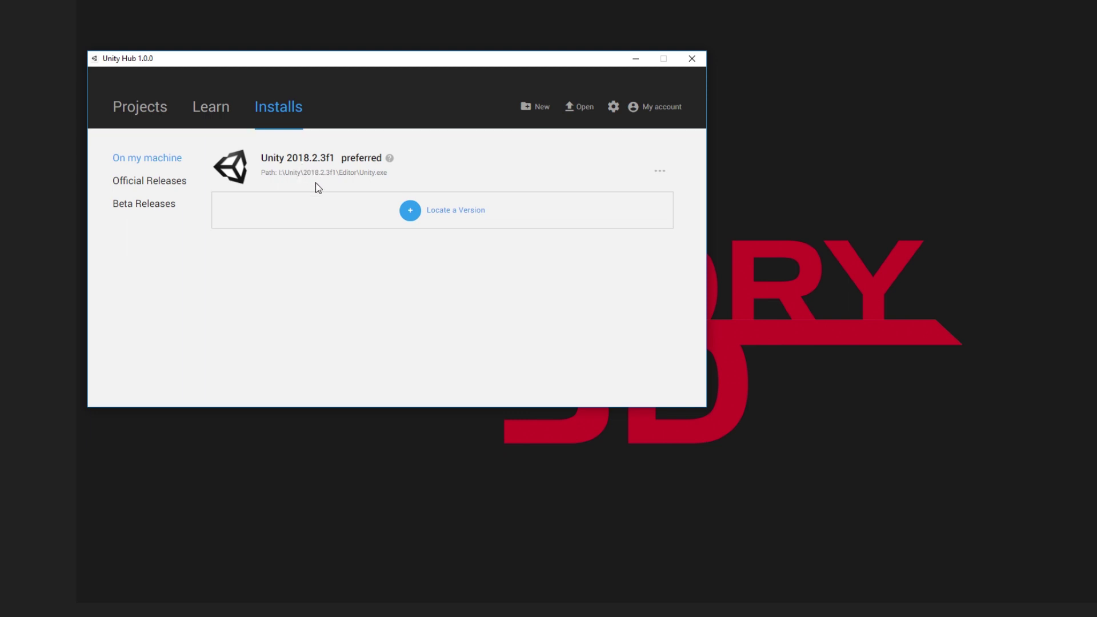
left_click(526, 106)
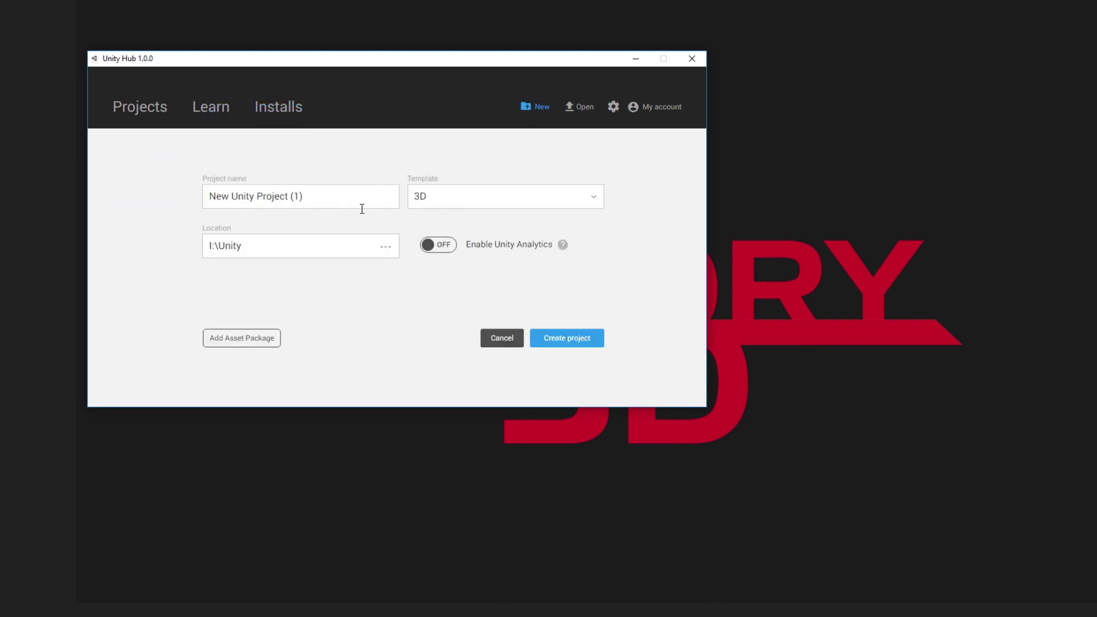
Step: Name the project 'HDRP Test' and create it
type("HDR")
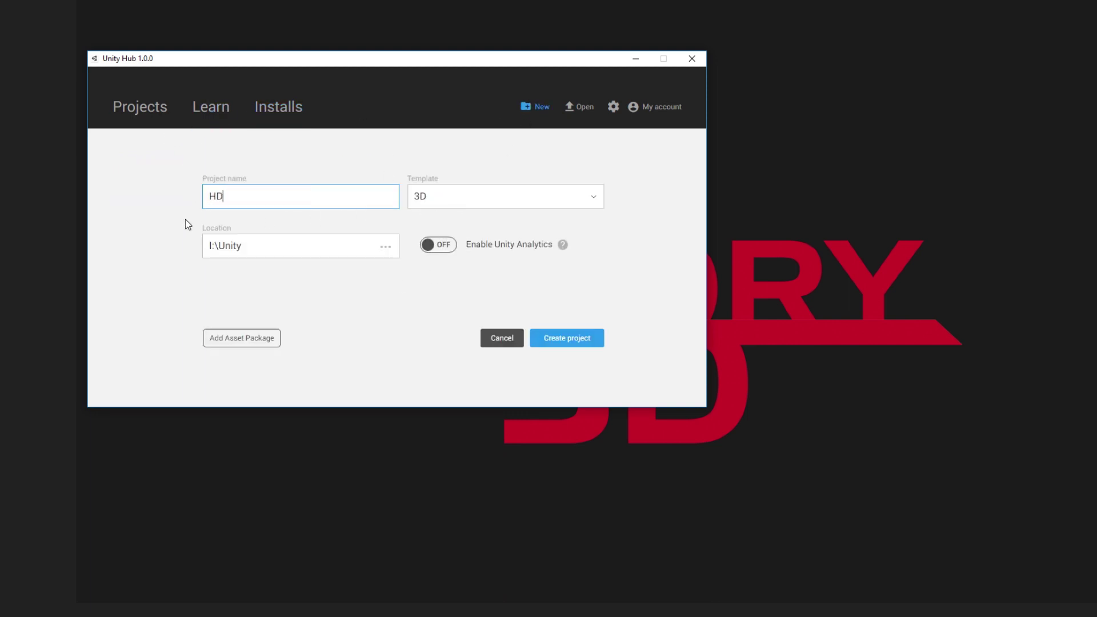
type("P Test")
left_click(576, 342)
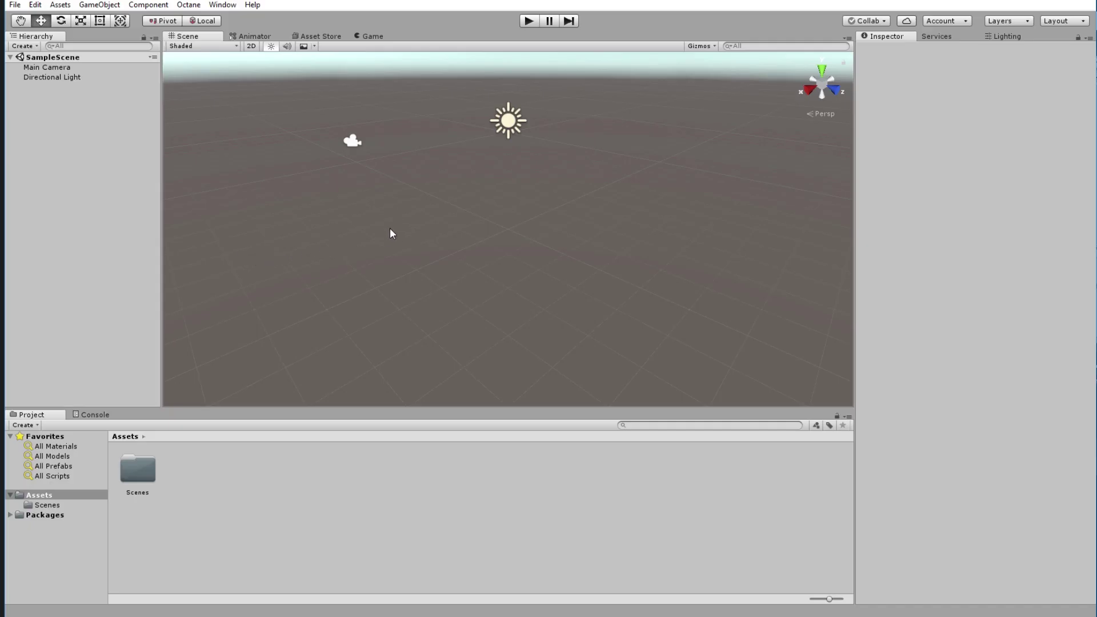
Step: Orbit the Scene view to look around the empty SampleScene
right_click_drag(512, 261, 503, 183)
right_click_drag(579, 276, 729, 299)
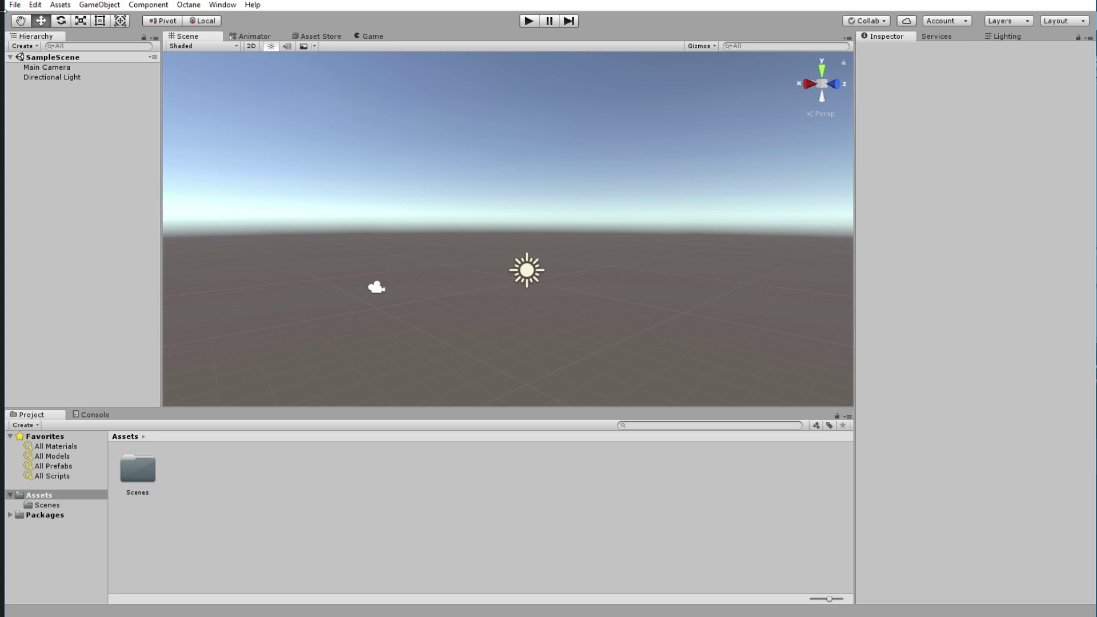
Step: Open the Package Manager from the Window menu and move it toward the centre
left_click(223, 6)
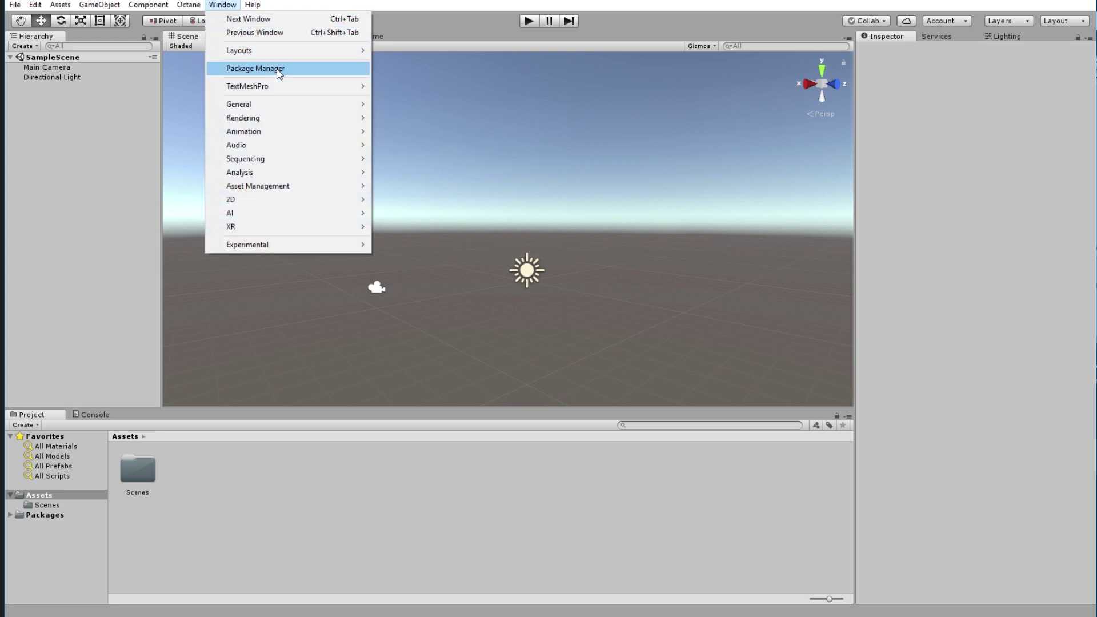
left_click(254, 69)
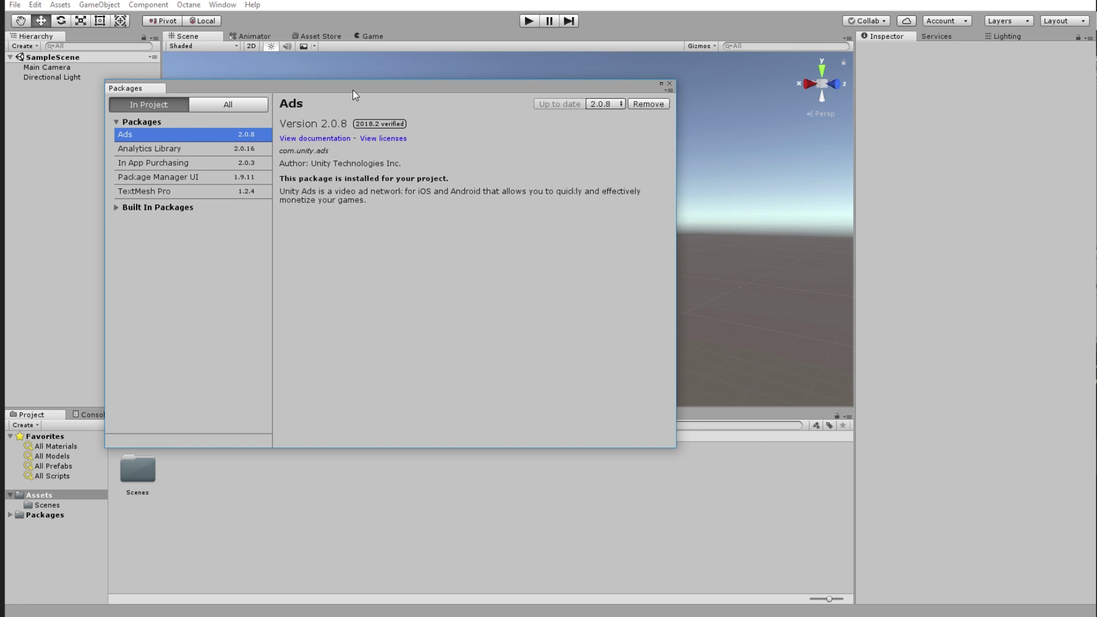
left_click_drag(352, 90, 452, 83)
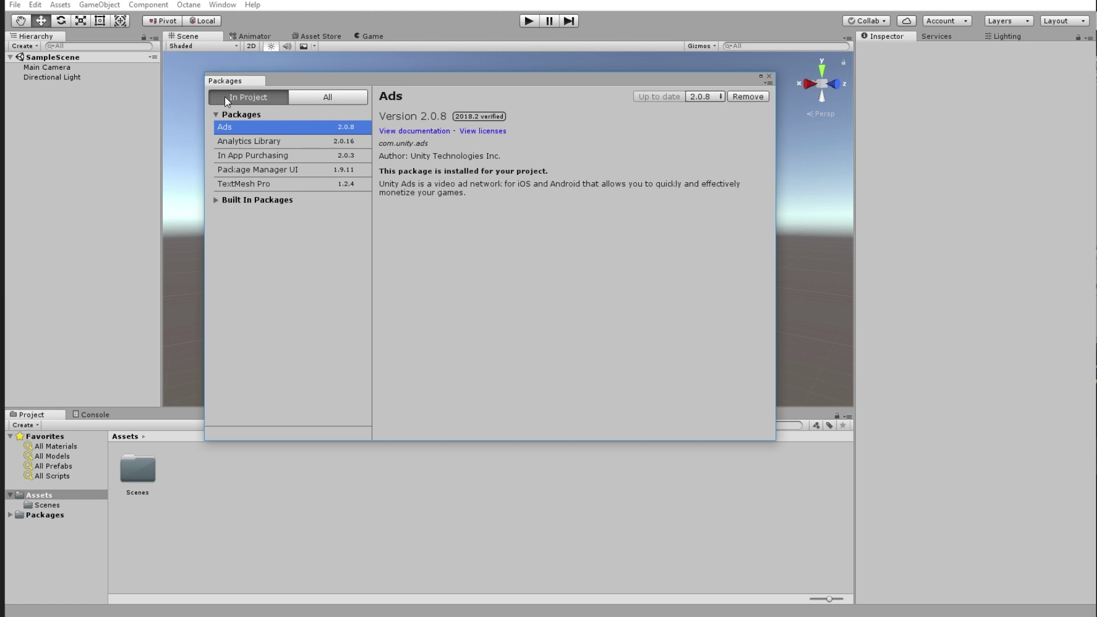
Step: Browse the Render-pipelines and Shadergraph packages, ending on high-definition 3.0.0 details
left_click(336, 97)
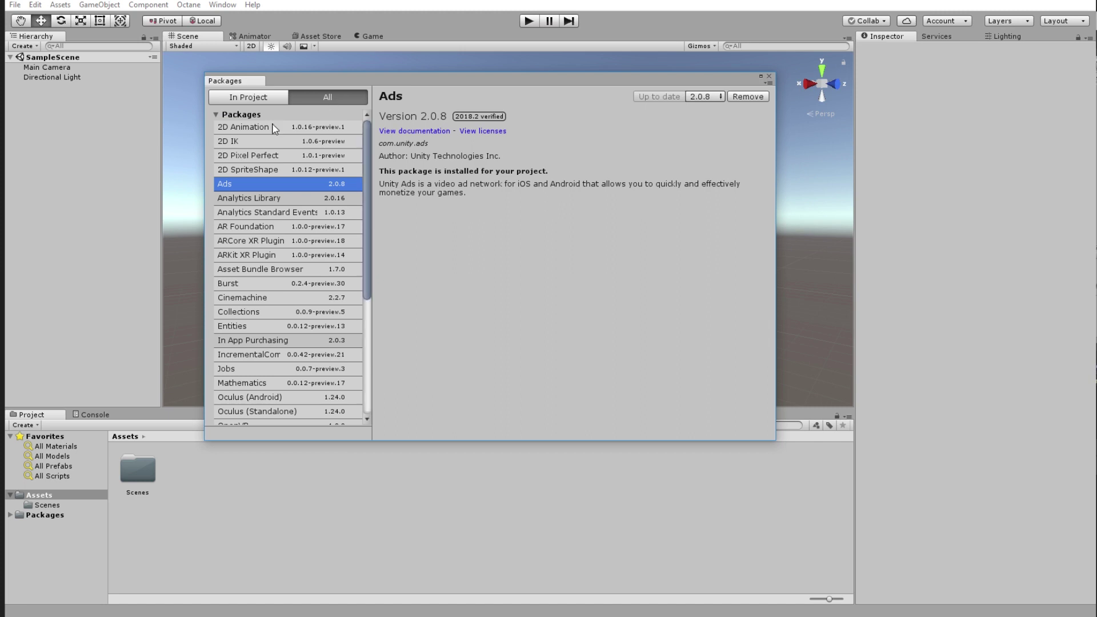
scroll(273, 128, "down", 5)
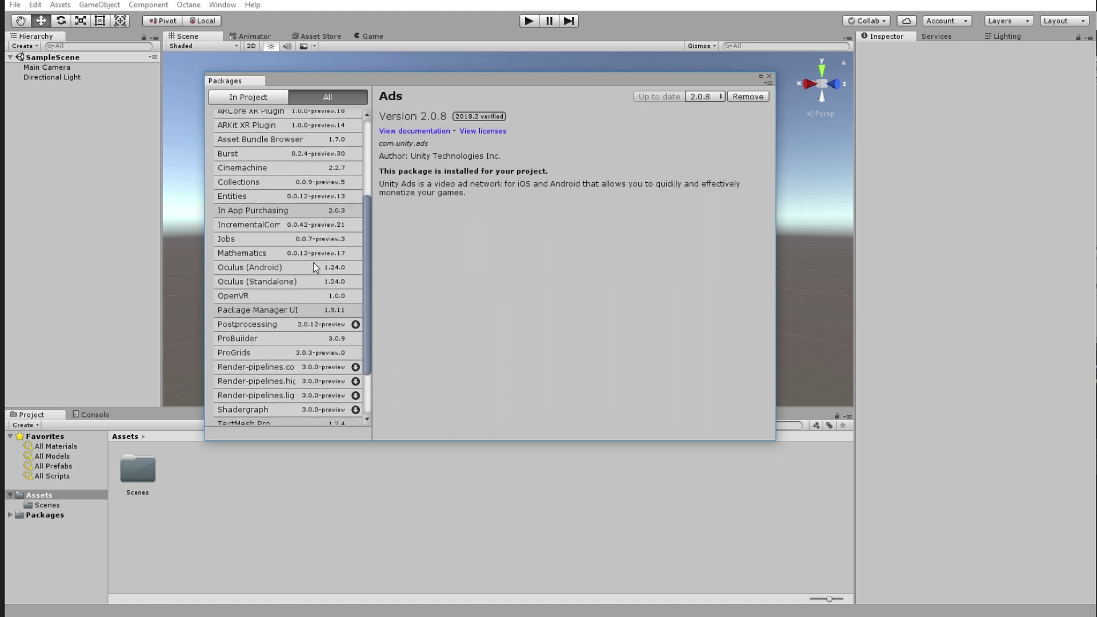
scroll(313, 263, "down", 2)
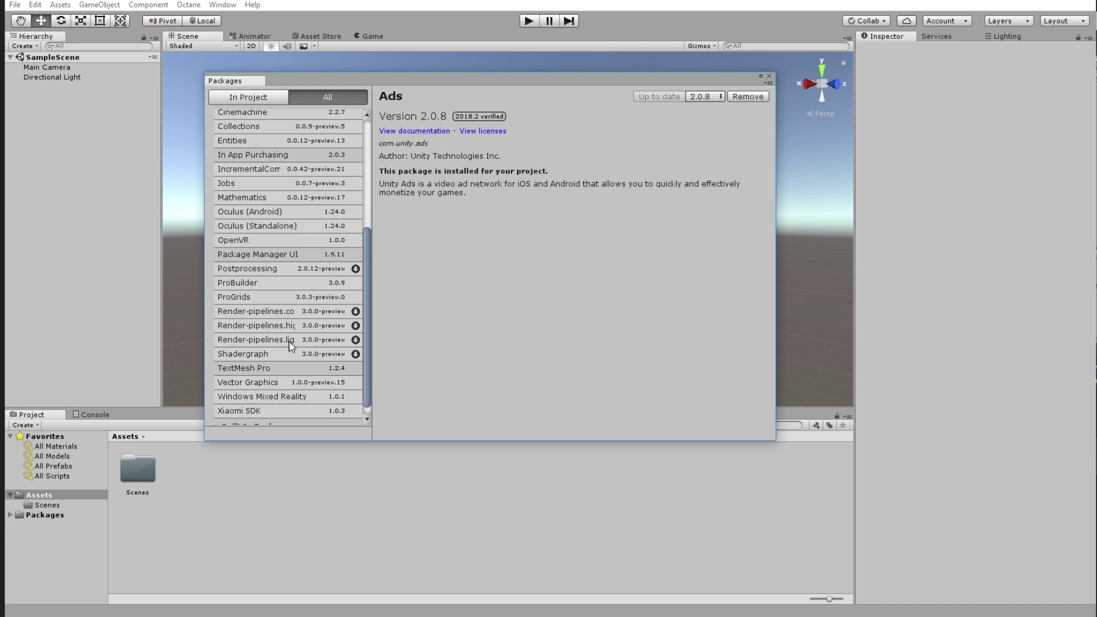
left_click(264, 316)
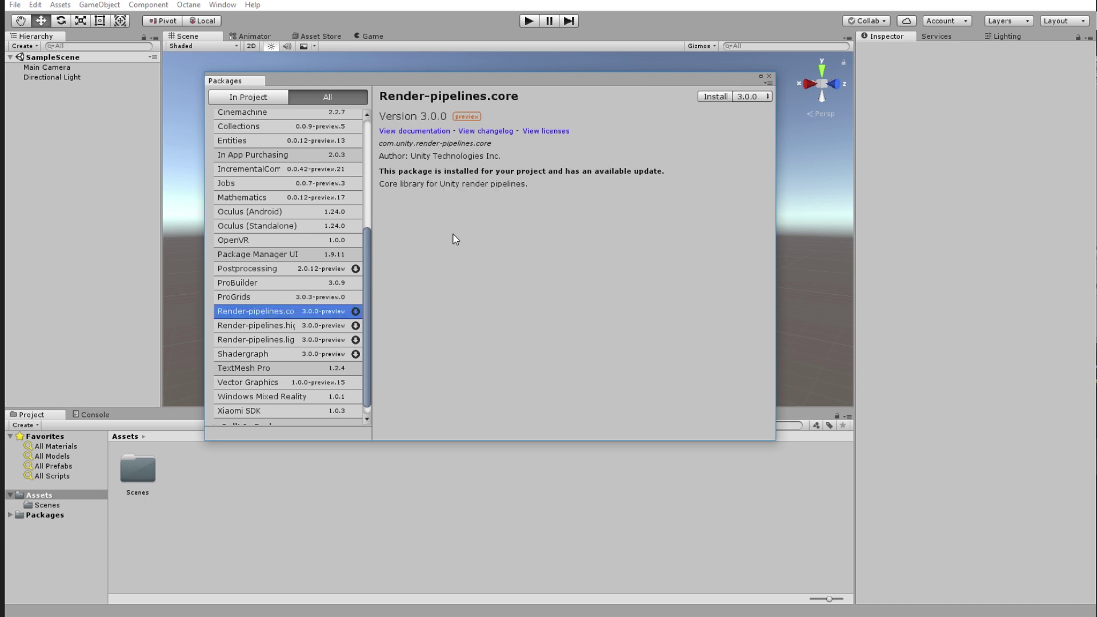
left_click(286, 325)
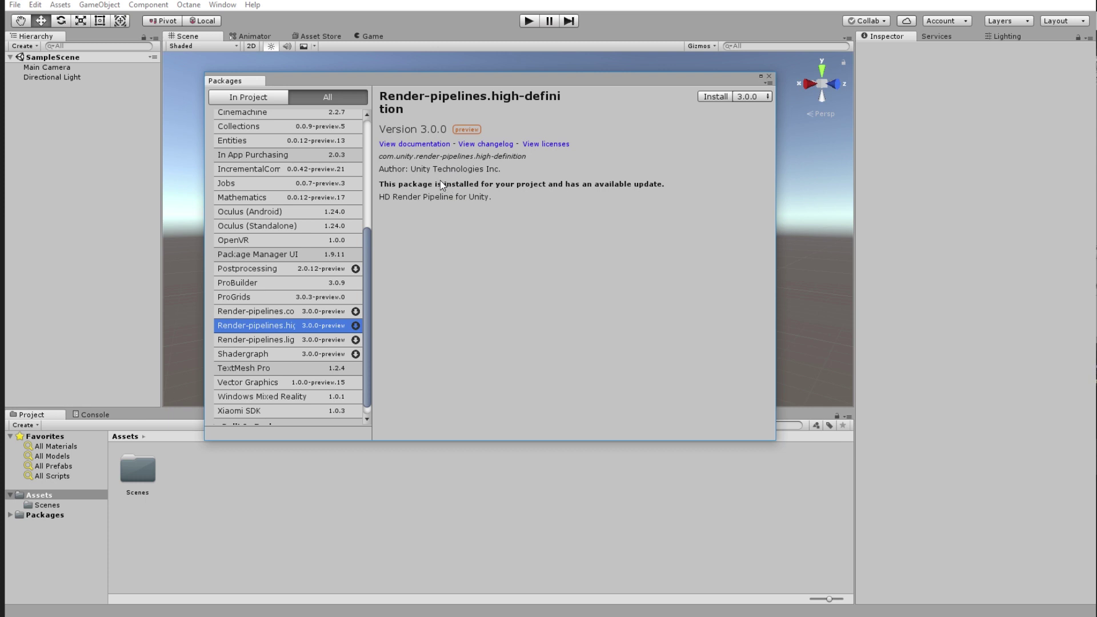
left_click(275, 342)
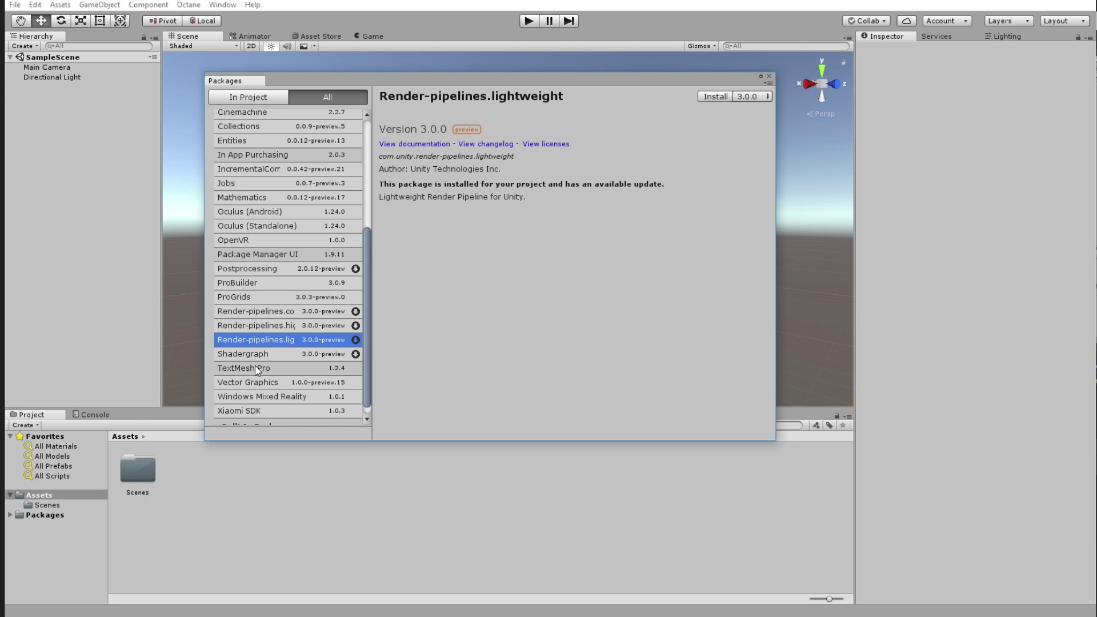
left_click(265, 355)
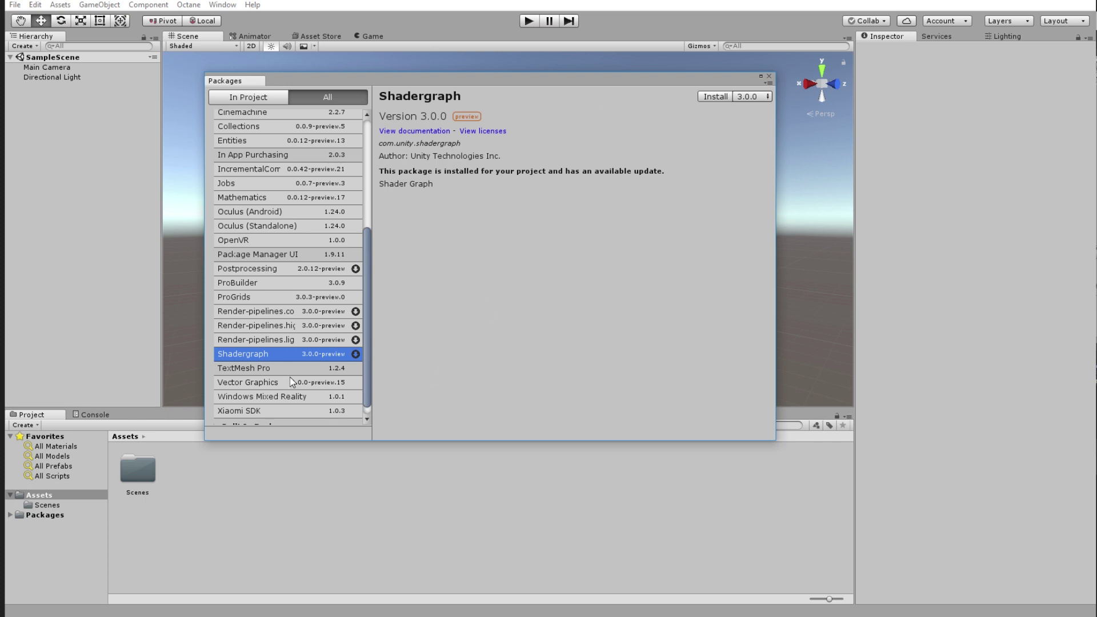
left_click(268, 313)
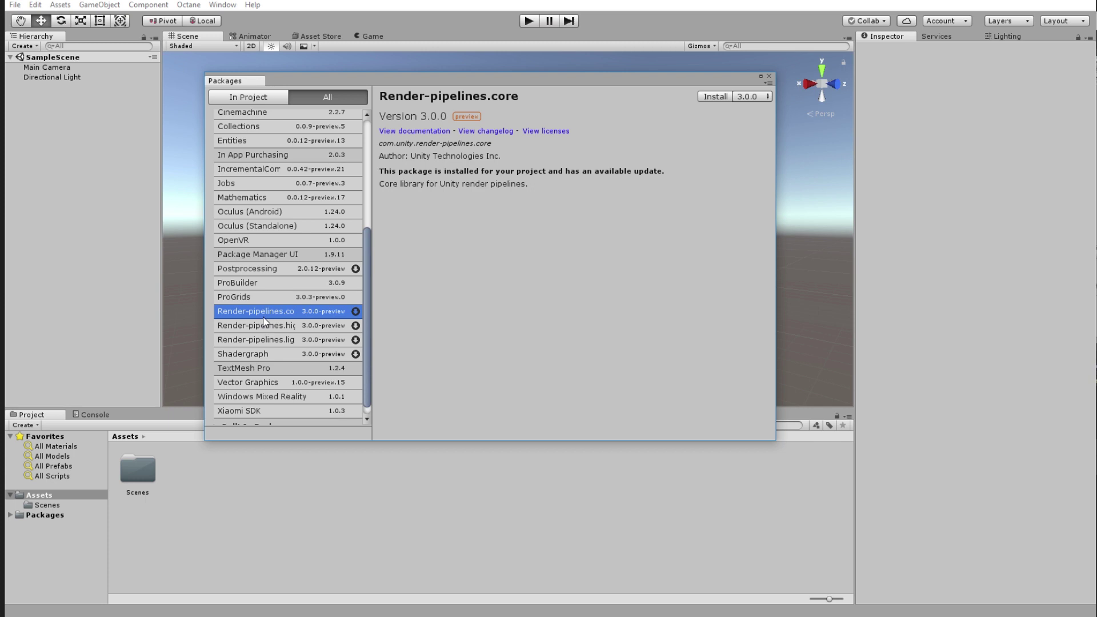
left_click(261, 328)
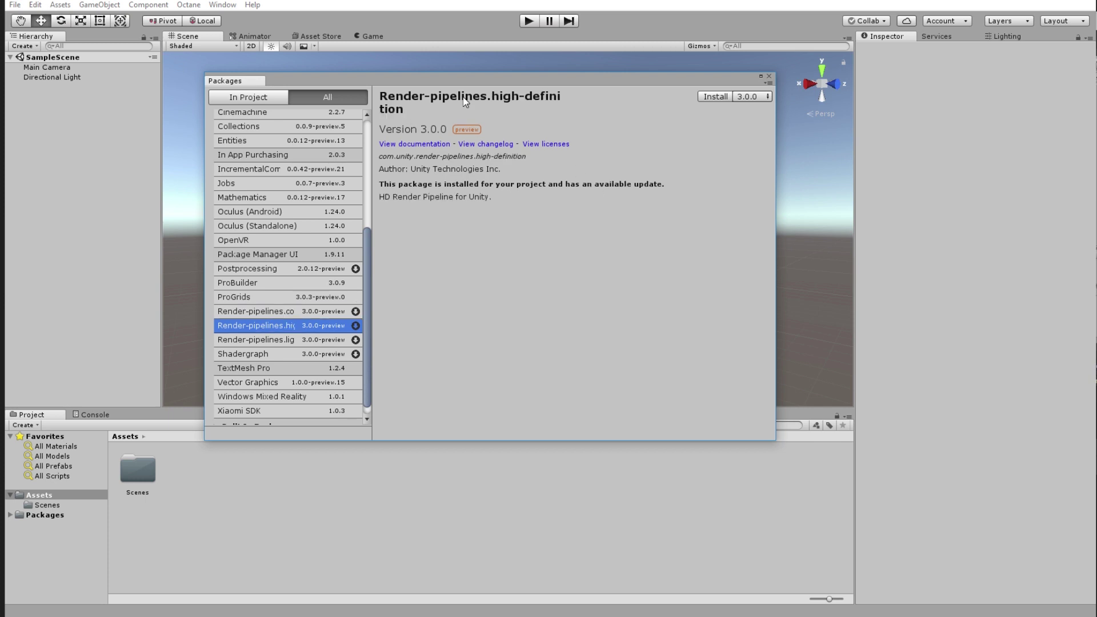
Step: Install the Render-pipelines.core package at version 3.0.0
left_click(288, 314)
left_click(748, 96)
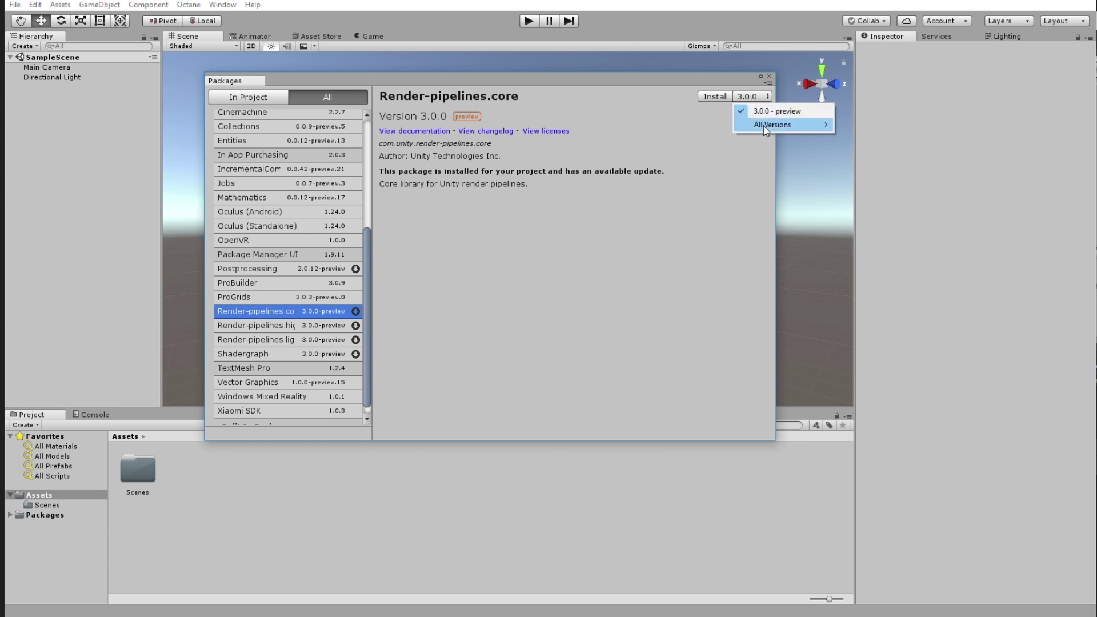
mouse_move(789, 126)
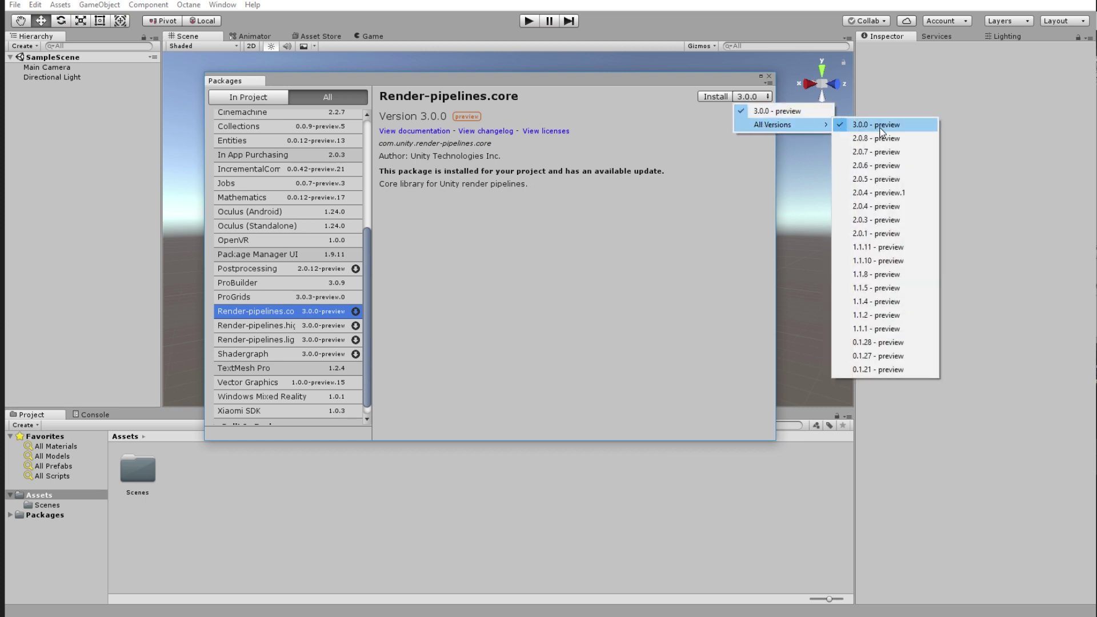
left_click(592, 201)
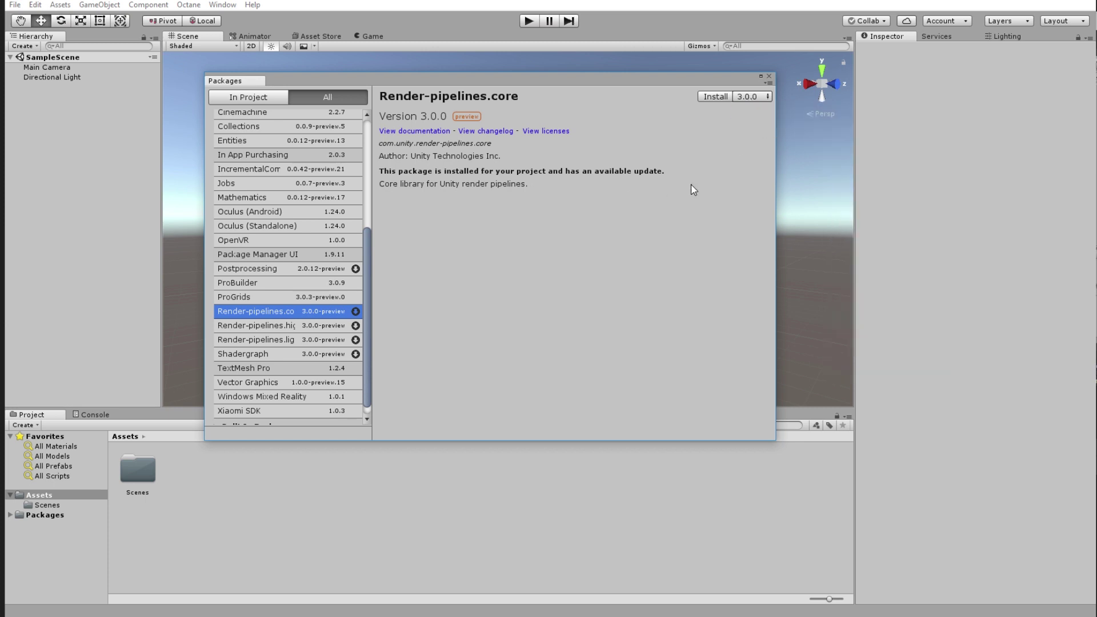
left_click(714, 97)
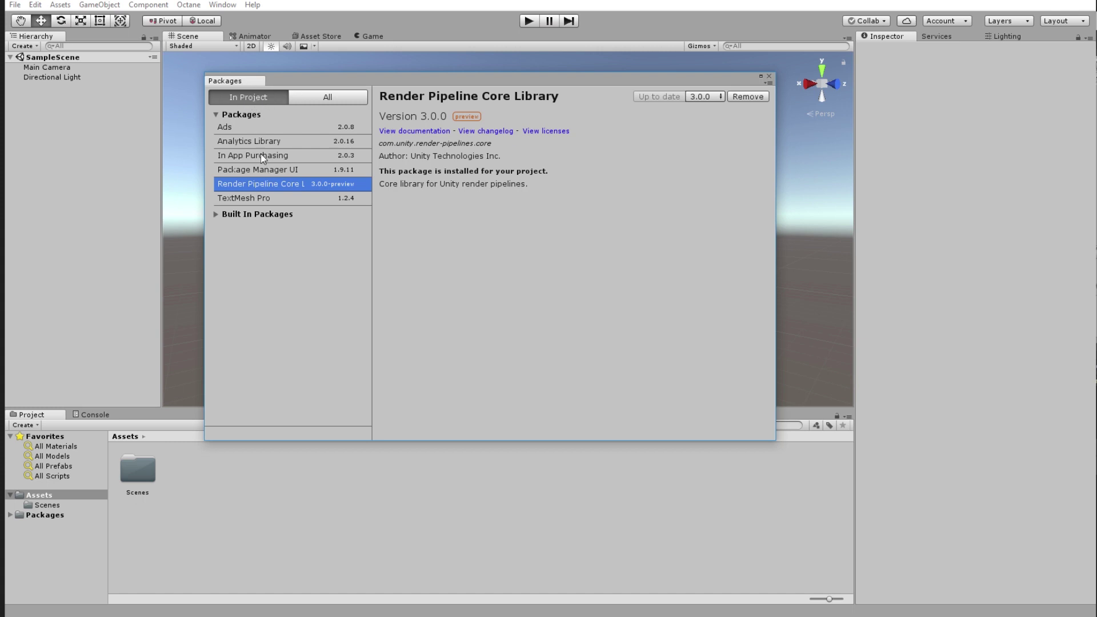
Step: Install the Render-pipelines.high-definition package at version 3.0.0
left_click(321, 98)
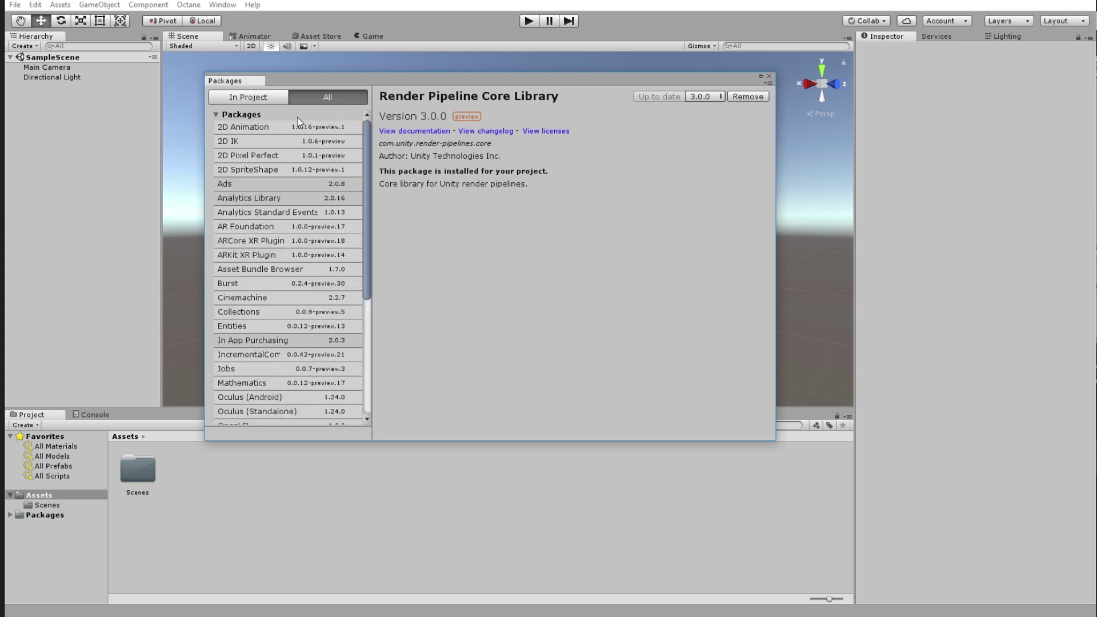
scroll(283, 279, "down", 5)
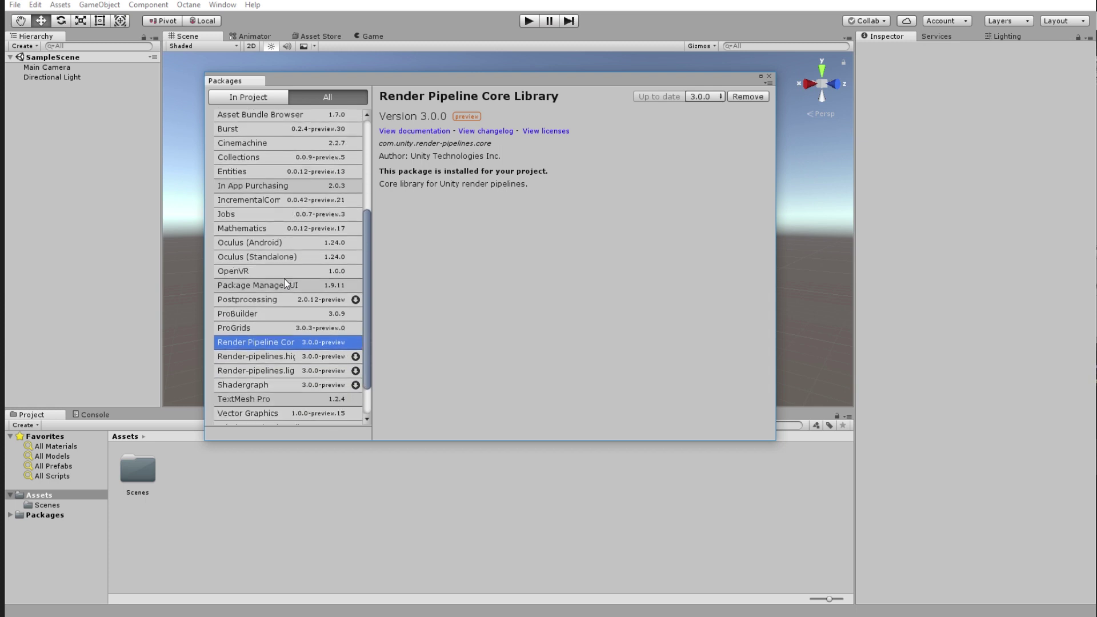
scroll(284, 279, "down", 1)
left_click(290, 325)
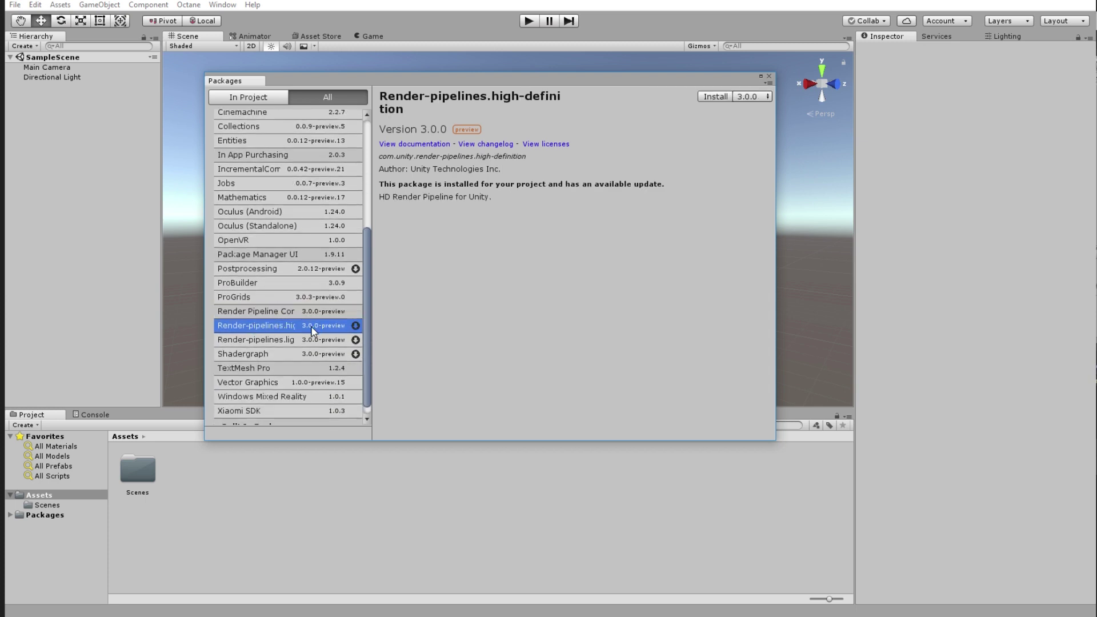
left_click(746, 96)
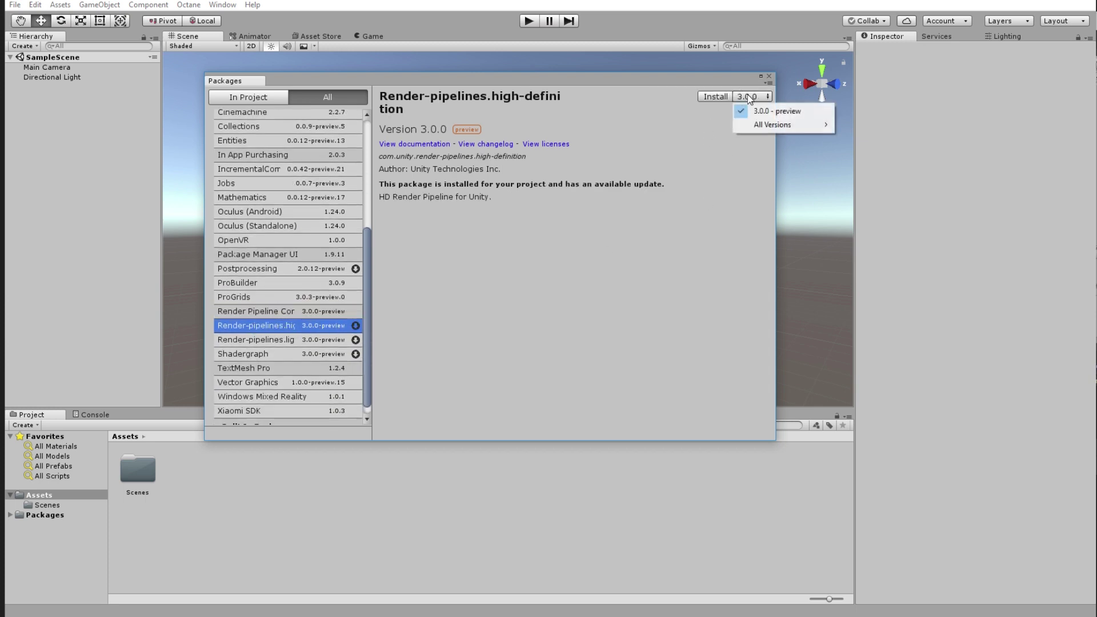
mouse_move(823, 133)
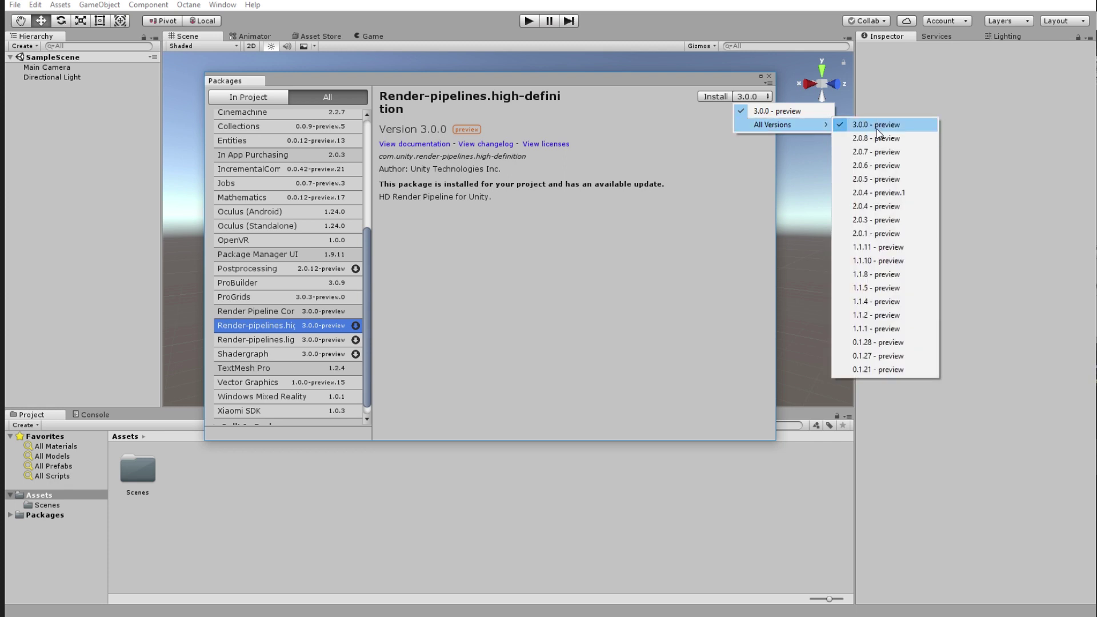
left_click(891, 124)
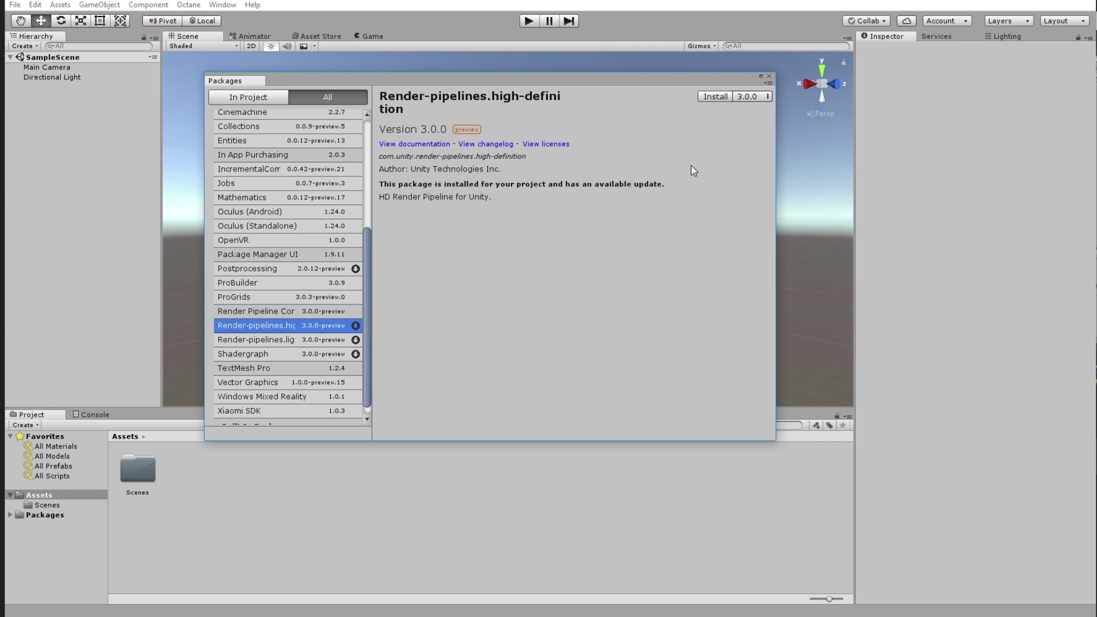
left_click(715, 97)
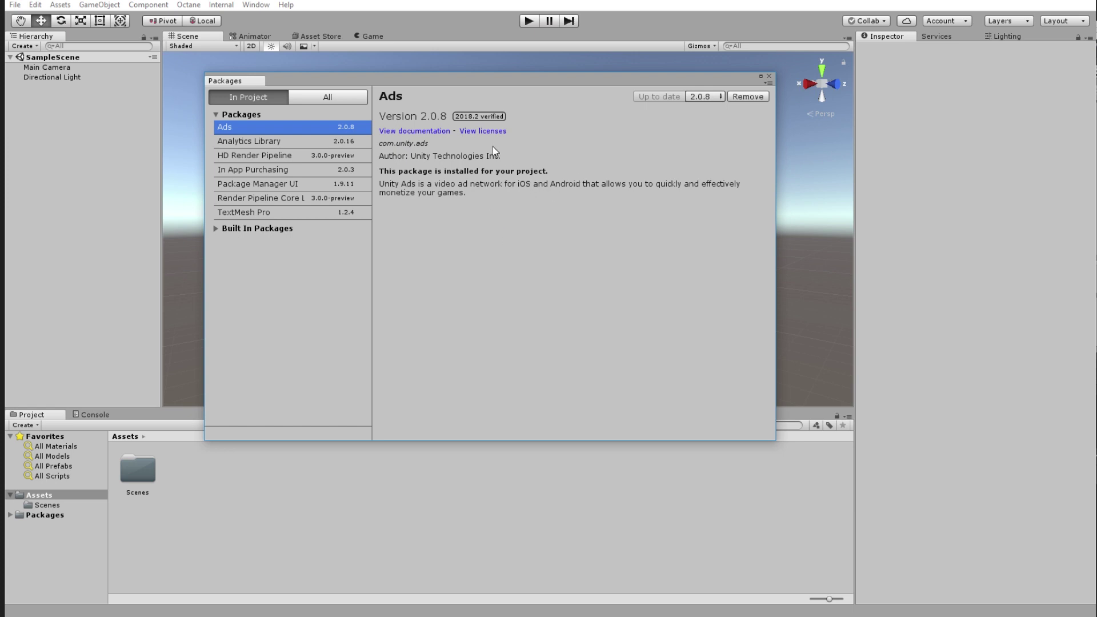
Step: Review the installed Render Pipeline Core Library and HD Render Pipeline details
left_click(252, 199)
left_click(273, 160)
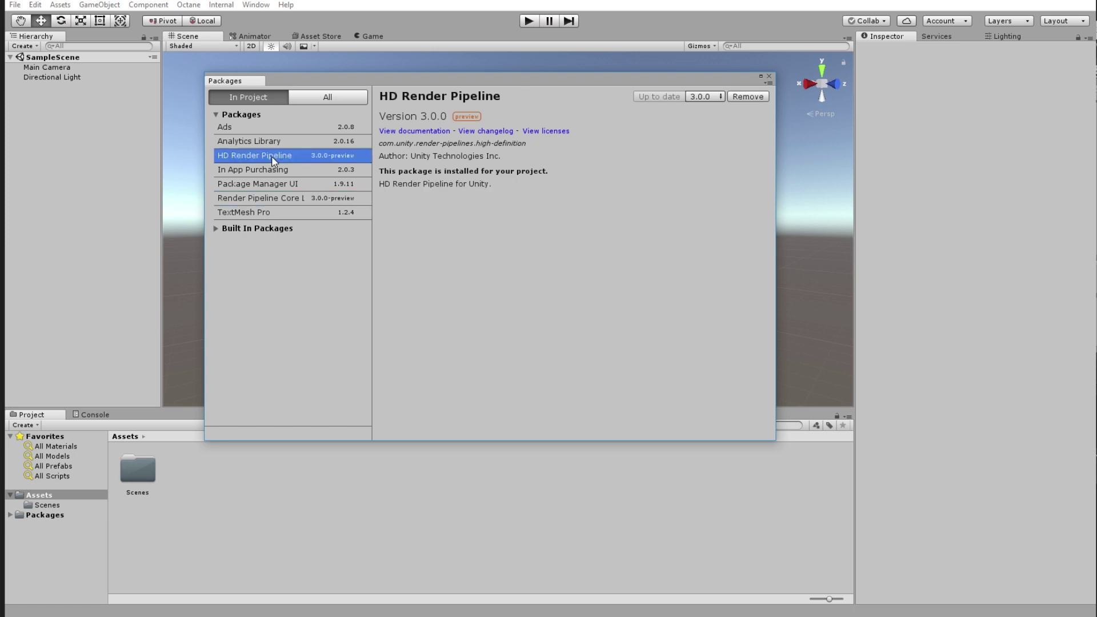
left_click(303, 199)
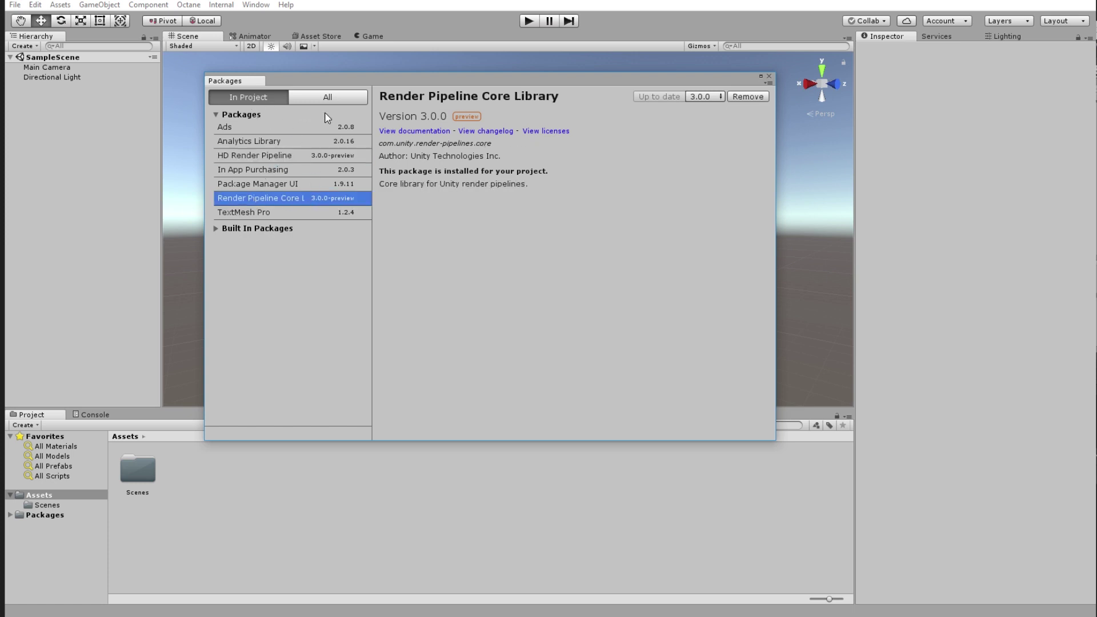
Step: Install the Postprocessing package at version 2.0.12
left_click(328, 97)
scroll(296, 257, "down", 3)
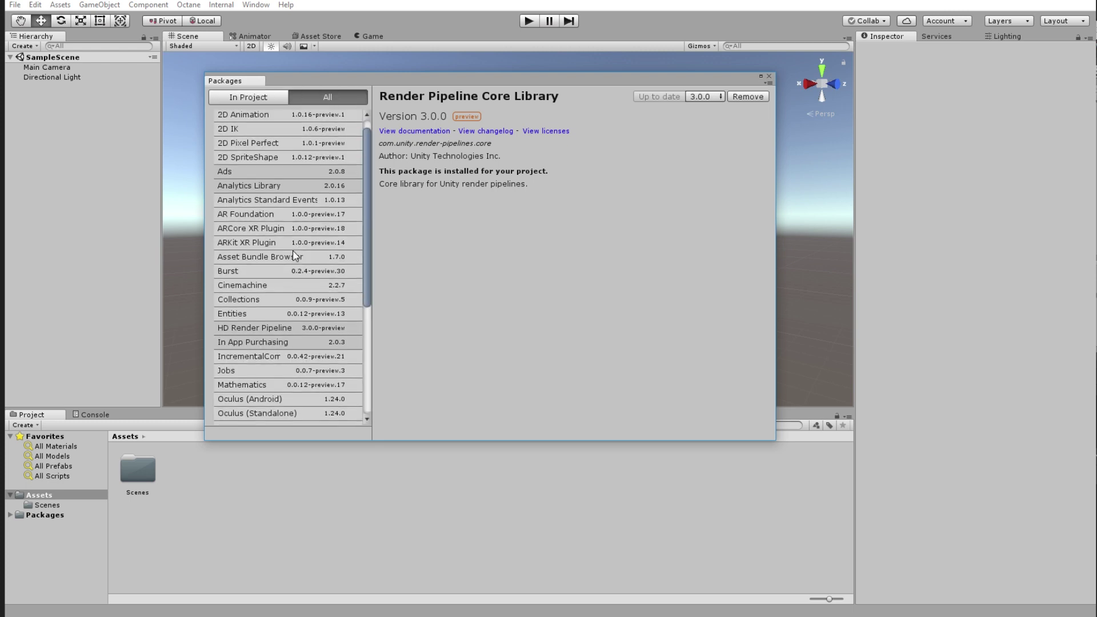
scroll(282, 246, "down", 6)
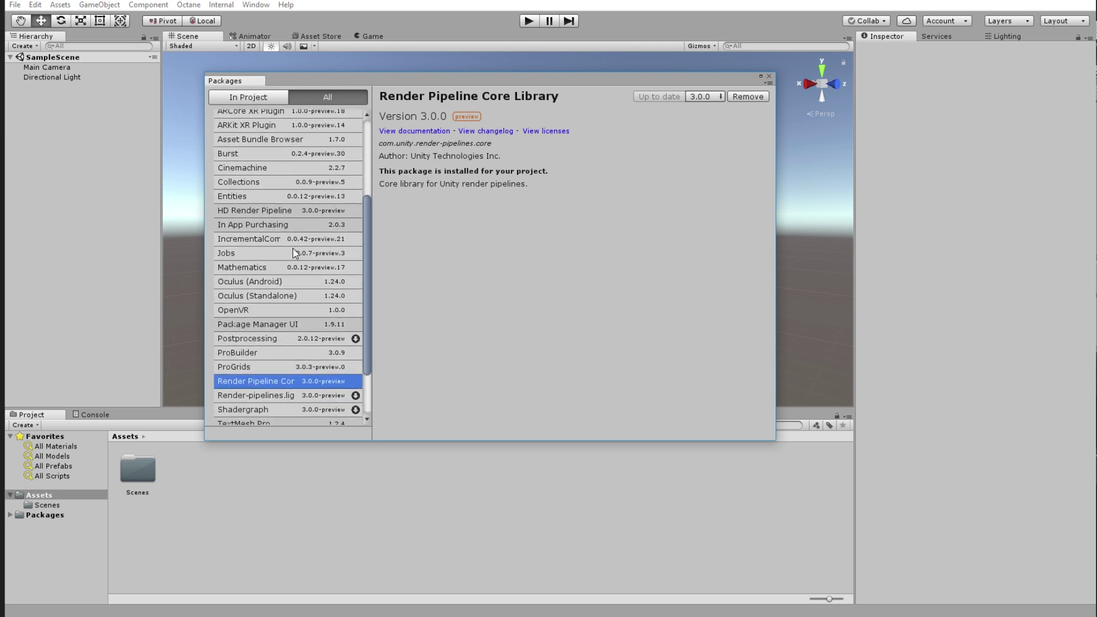
left_click(265, 339)
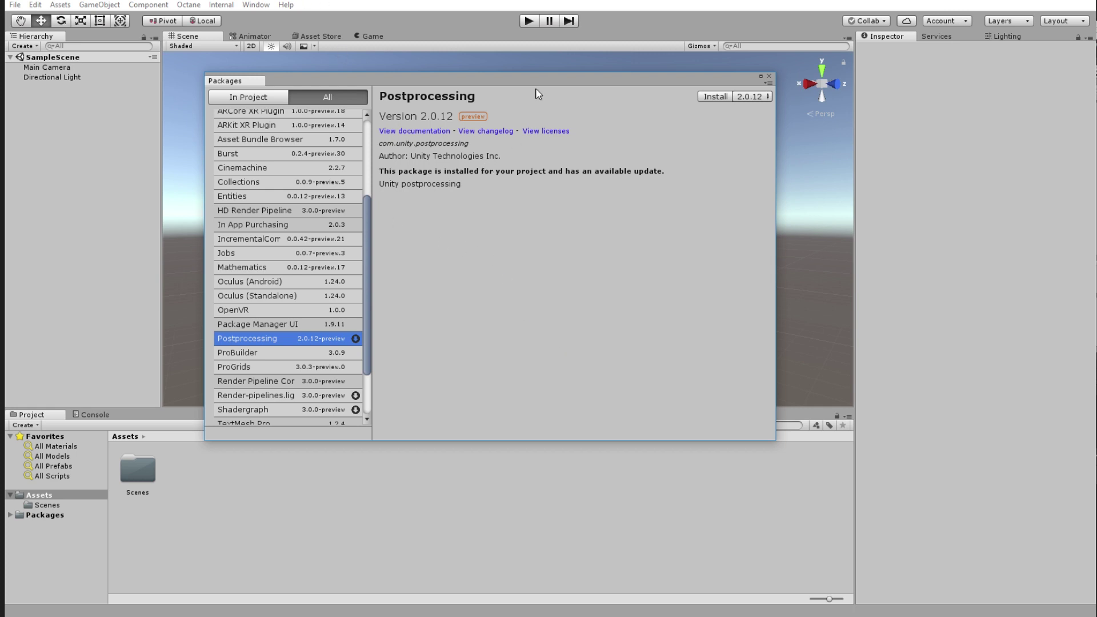
mouse_move(521, 85)
left_mouse_down()
mouse_move(537, 68)
mouse_move(507, 72)
left_mouse_up()
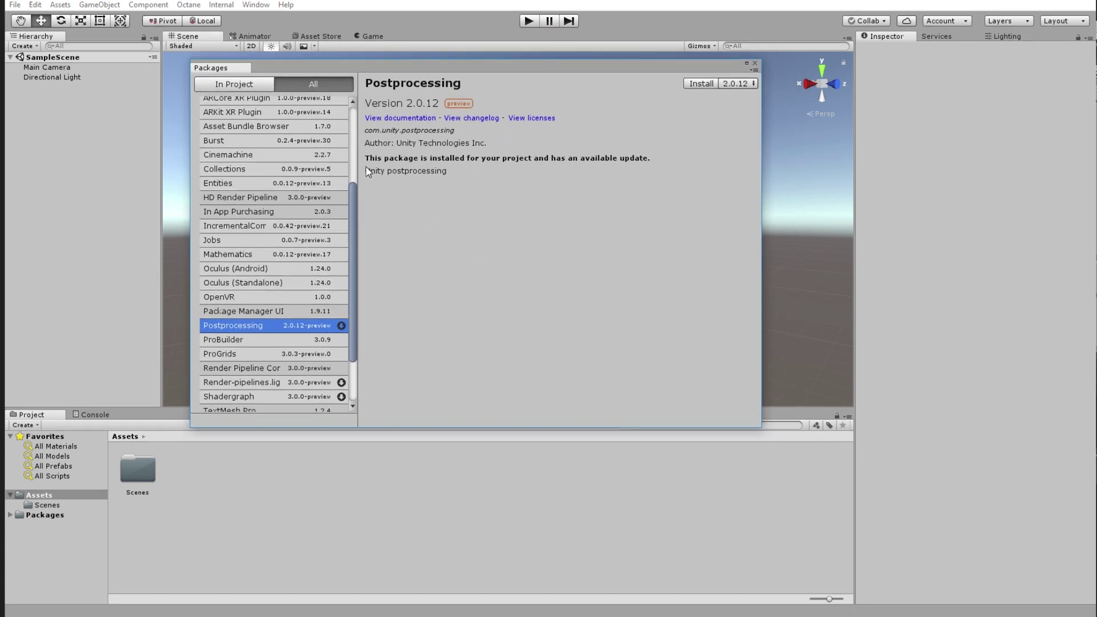
left_click(740, 84)
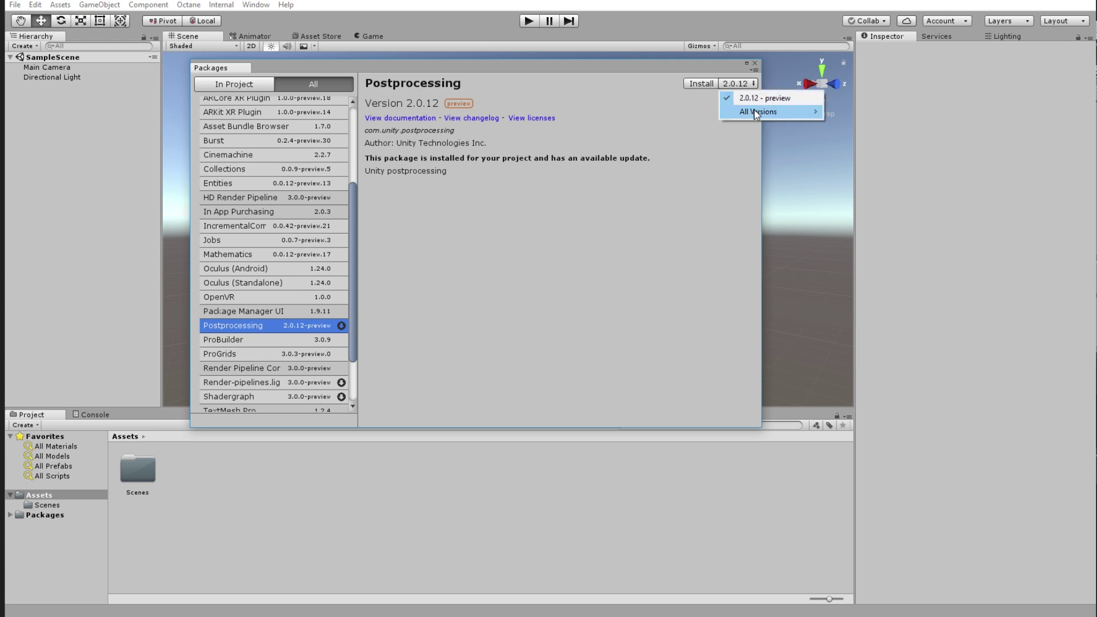
mouse_move(756, 113)
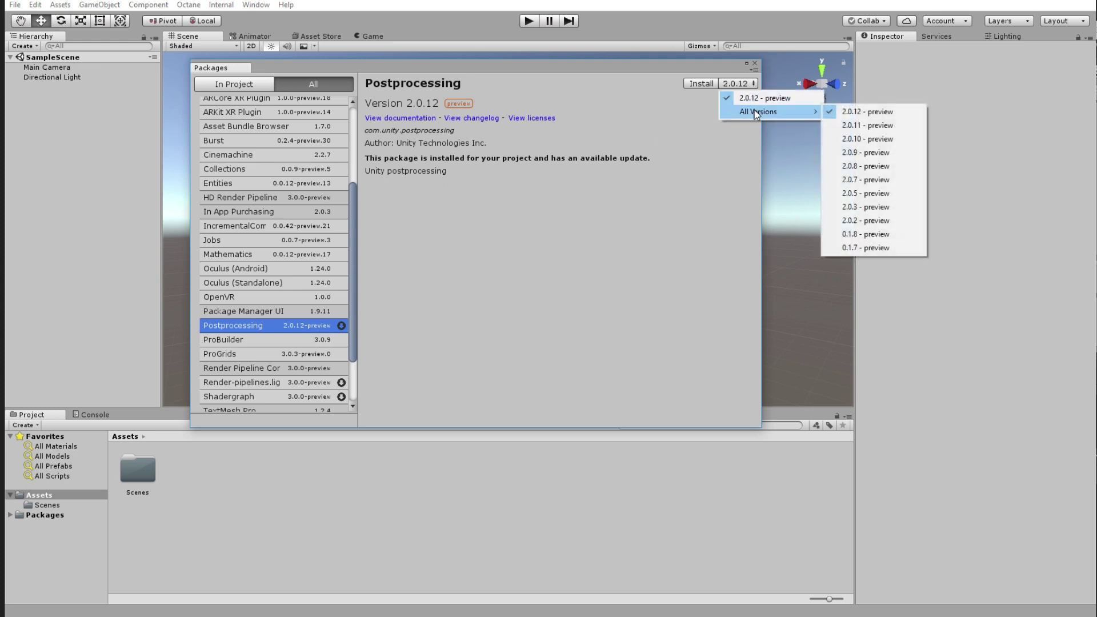
left_click(886, 114)
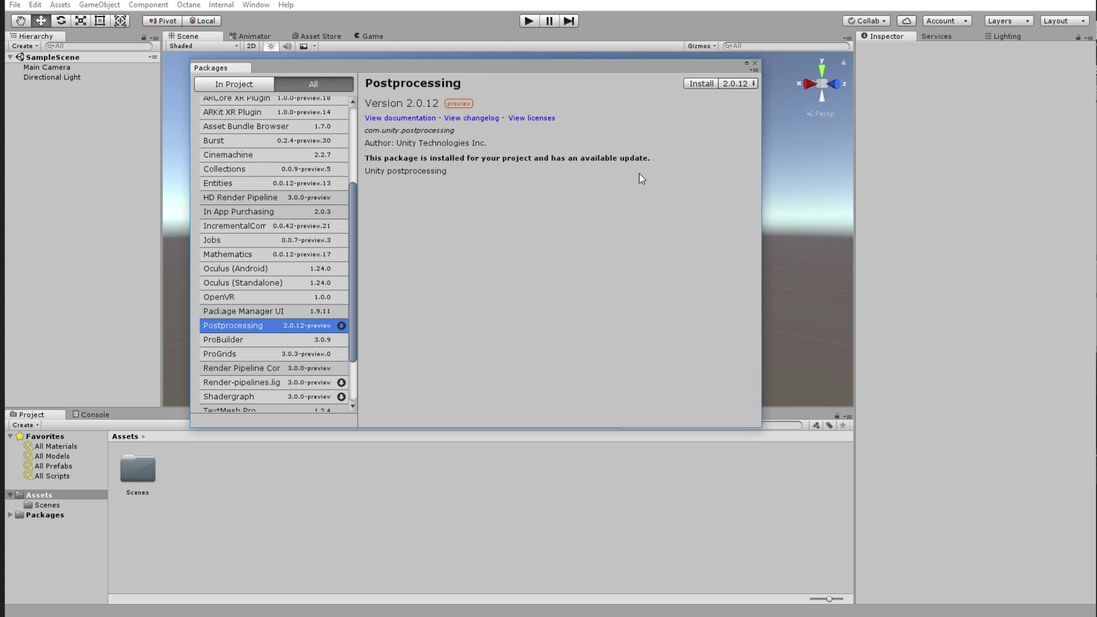
left_click(705, 87)
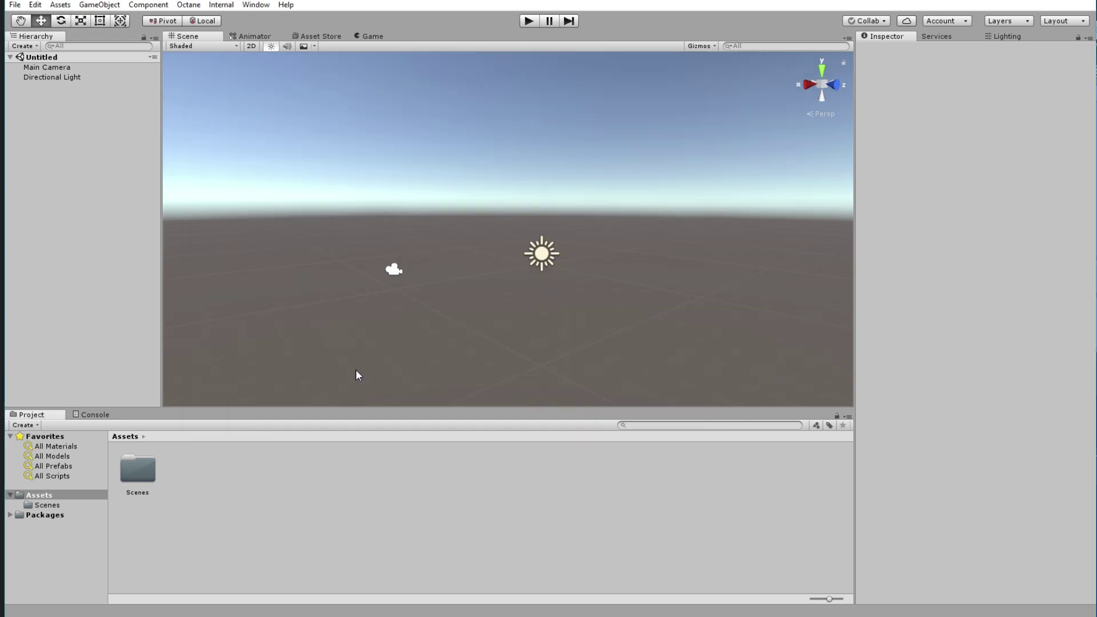
Step: Create a High Definition Render Pipeline Asset in Assets named 'HDRP'
right_click(280, 456)
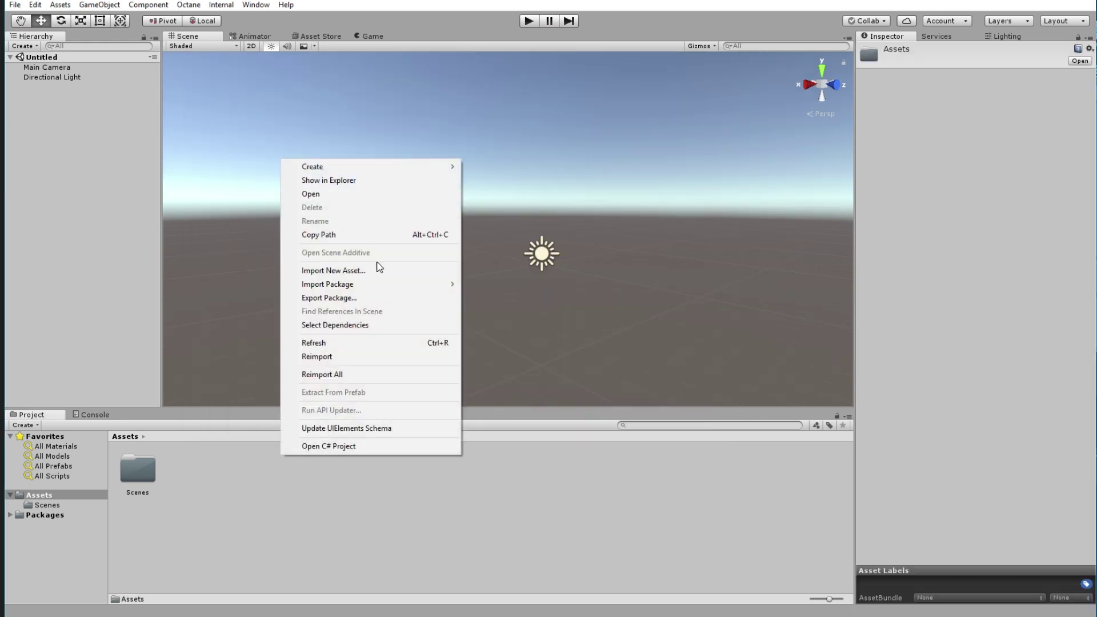
mouse_move(343, 166)
right_click(332, 505)
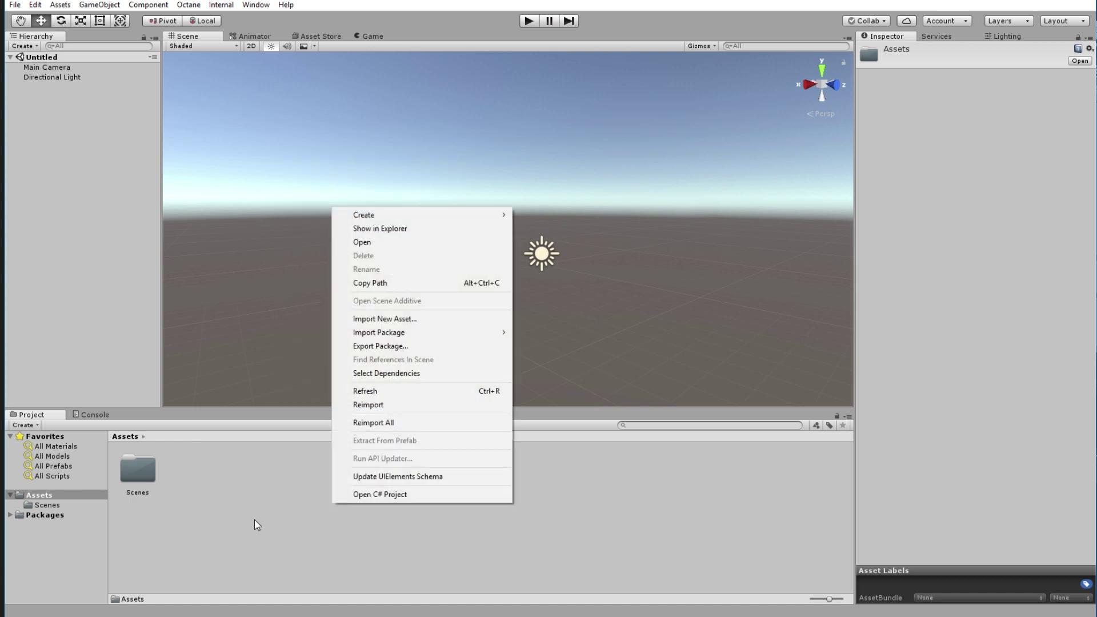
right_click(258, 525)
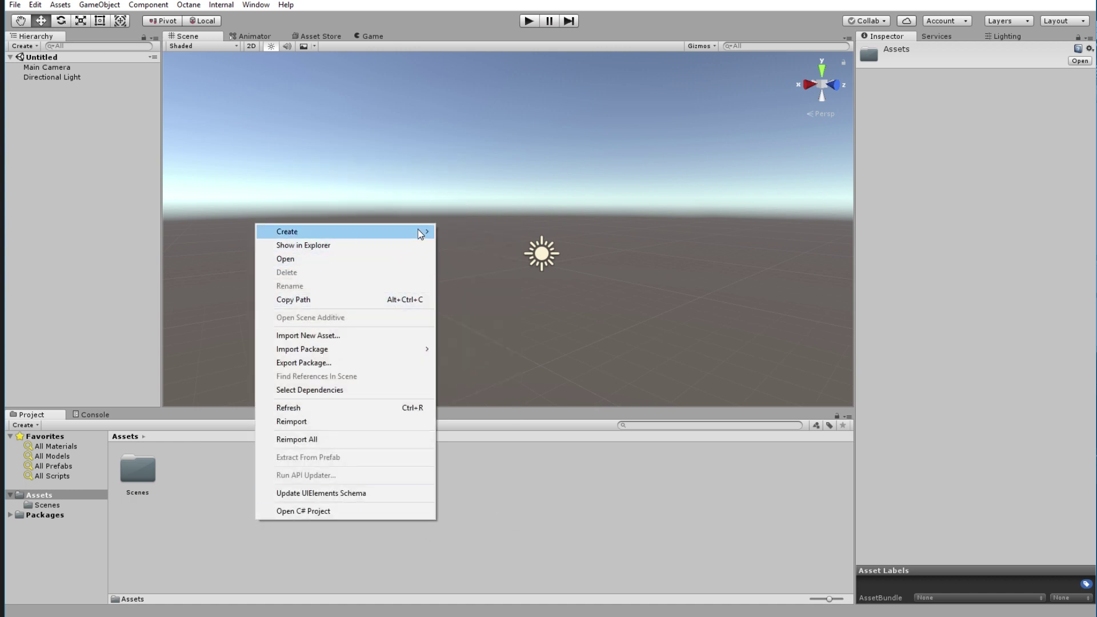
mouse_move(420, 234)
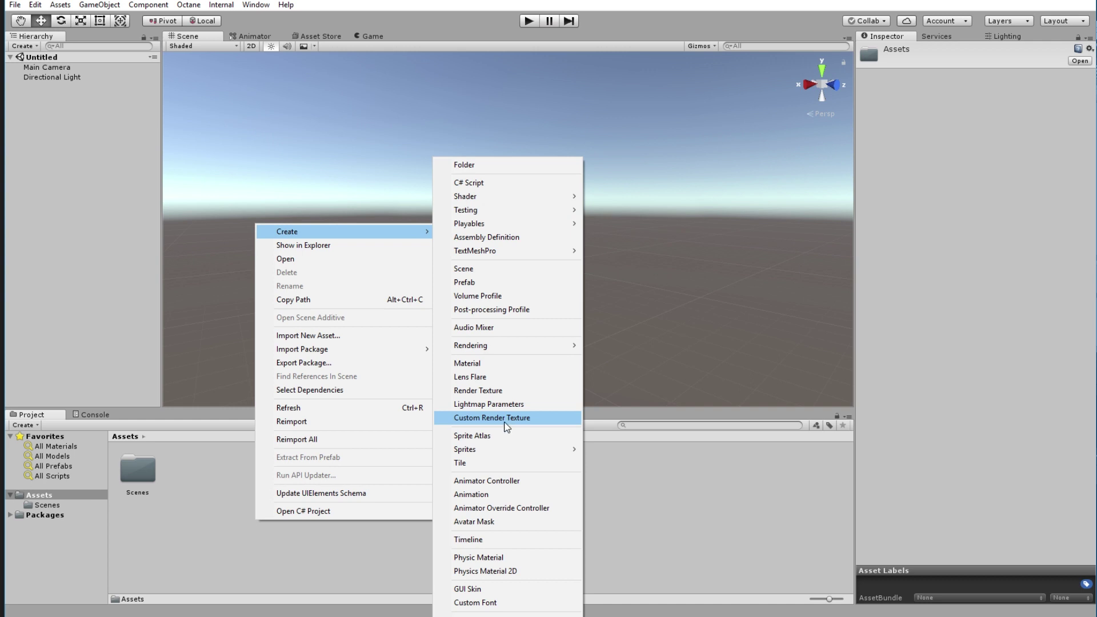
mouse_move(481, 346)
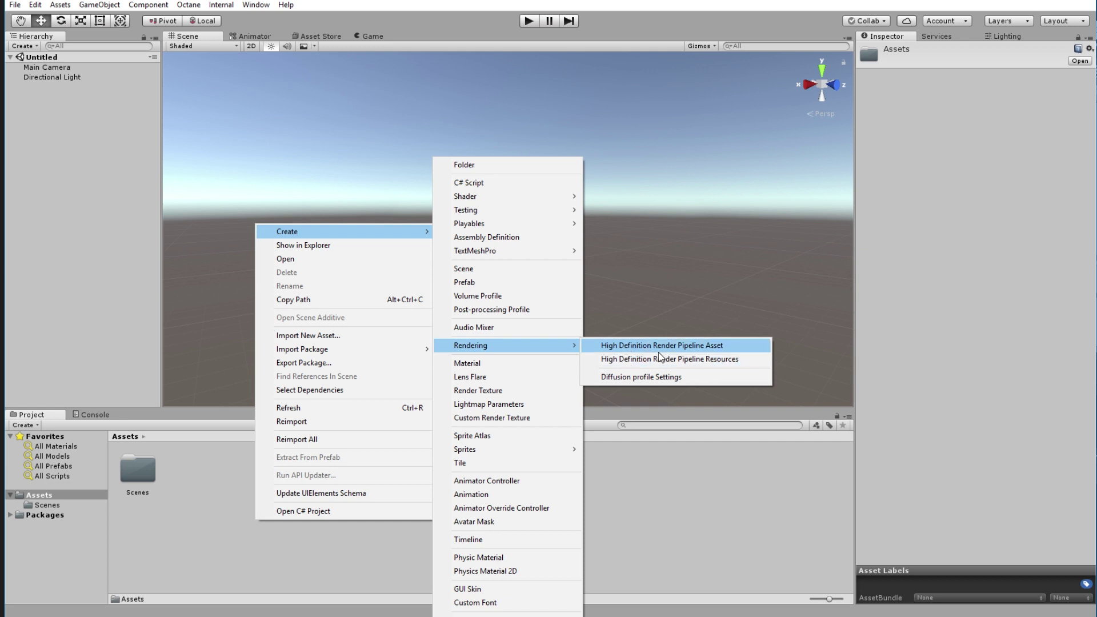
left_click(711, 345)
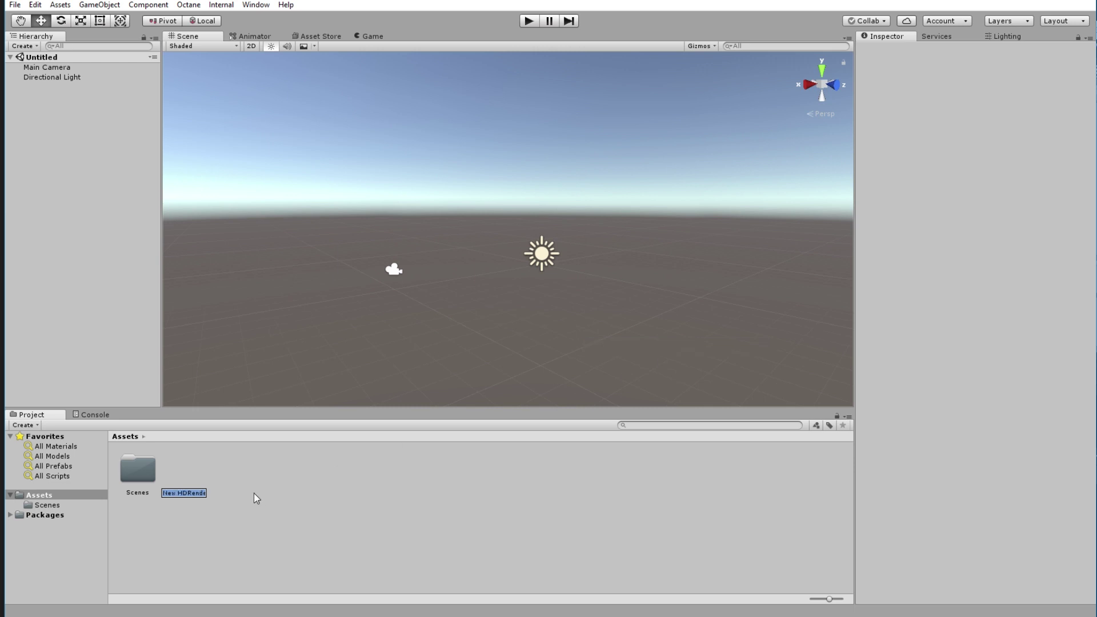
type("HDRP")
key("Return")
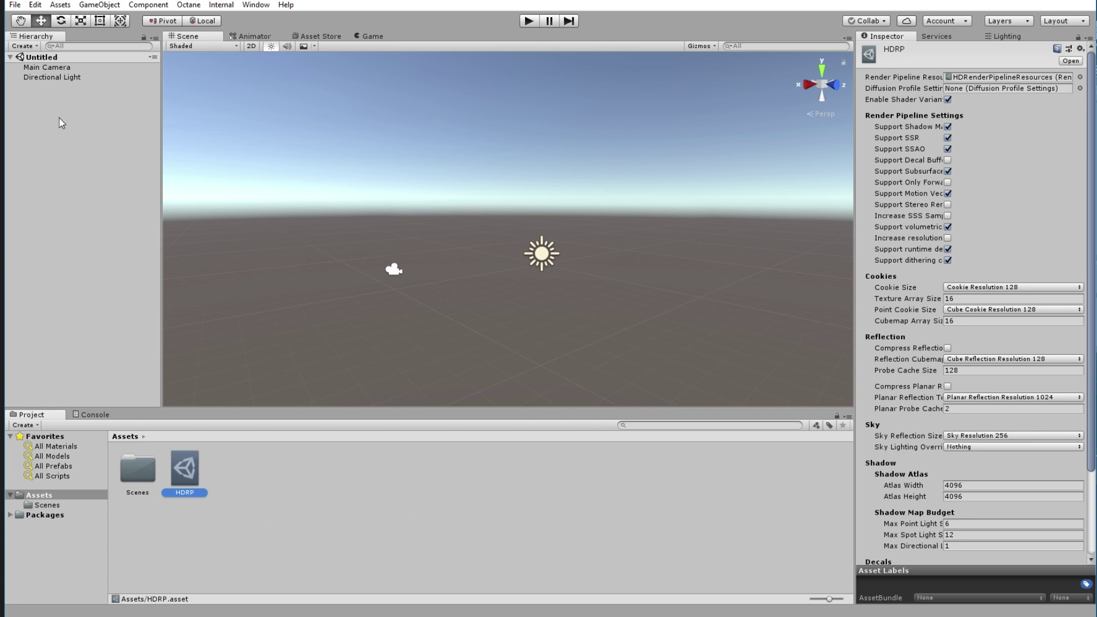
Step: Assign the HDRP asset as the Scriptable Render Pipeline in Graphics settings
left_click(35, 5)
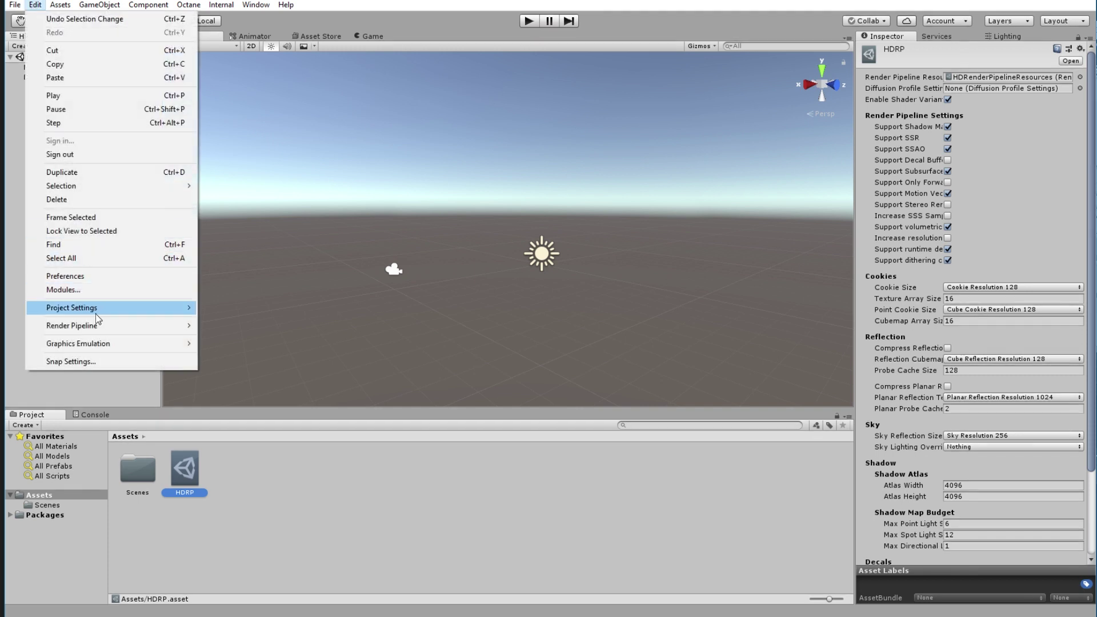
mouse_move(103, 309)
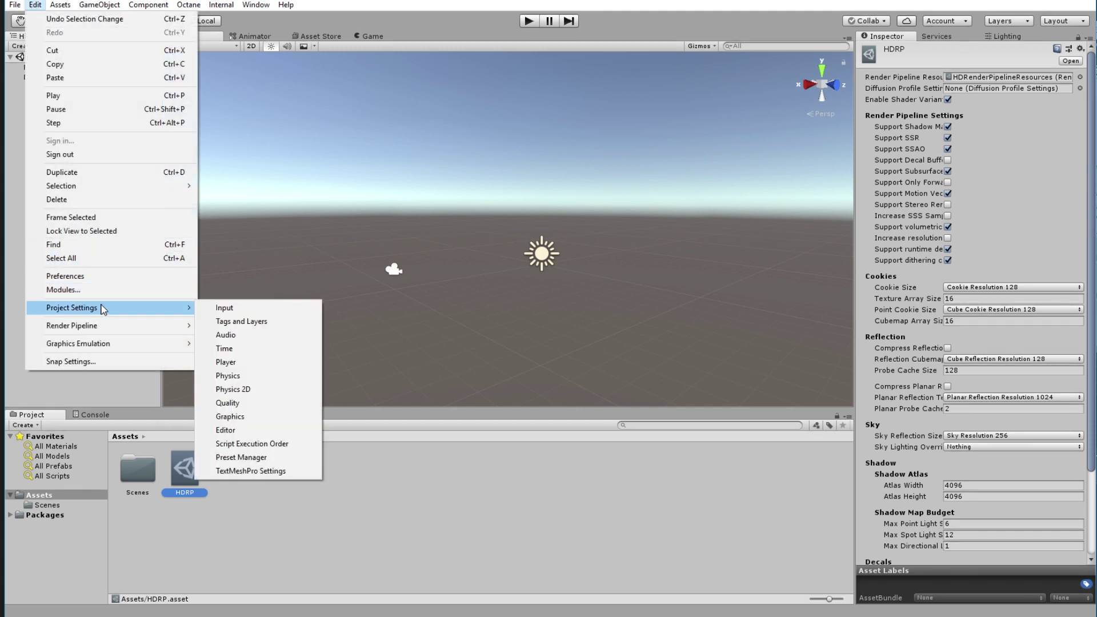
left_click(225, 420)
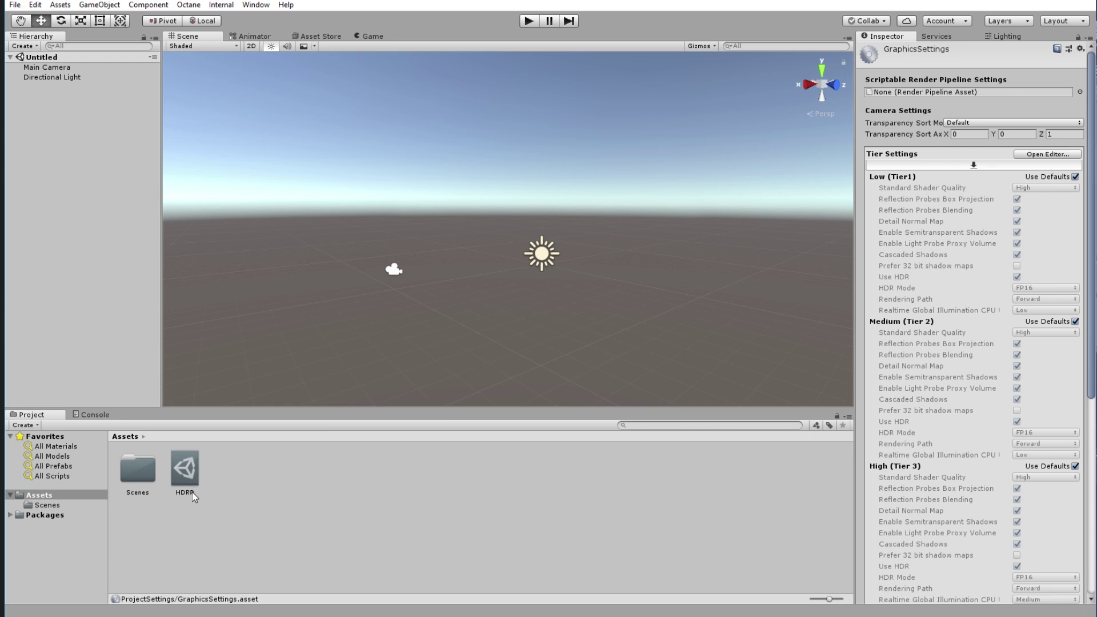
left_click_drag(180, 496, 897, 93)
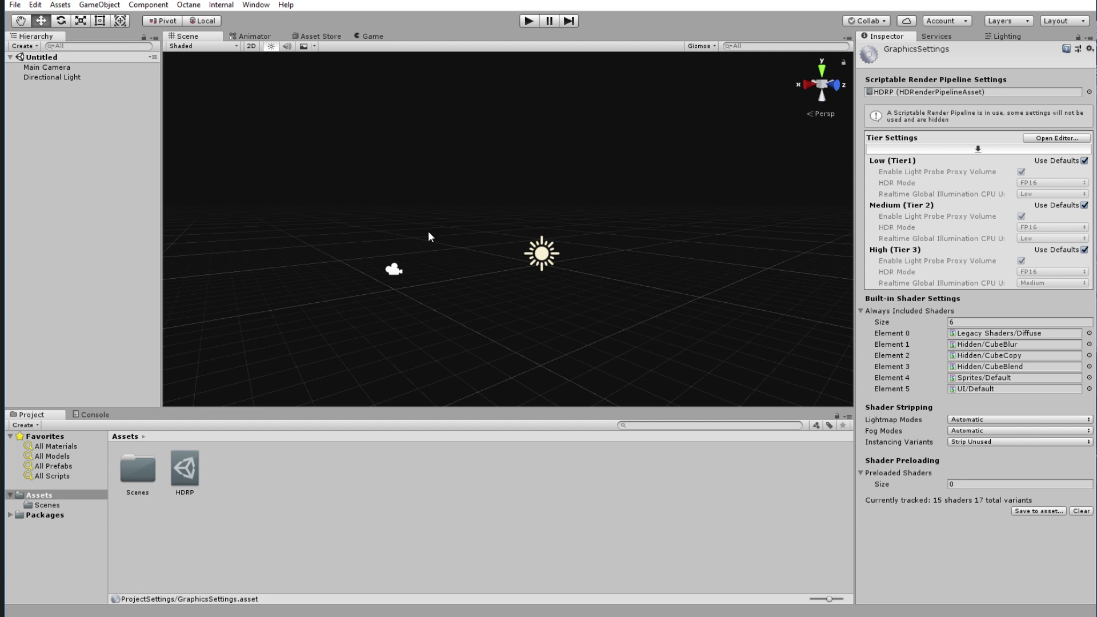
left_click(35, 5)
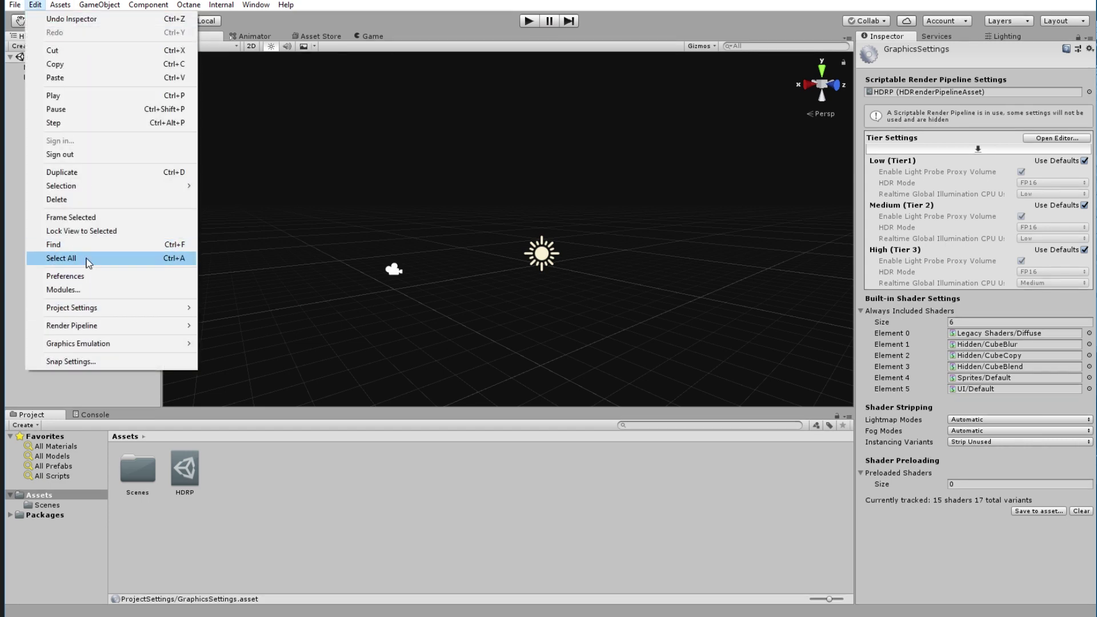
Step: Set Color Space to Linear under Player > Other Settings > Rendering in Project Settings
mouse_move(134, 308)
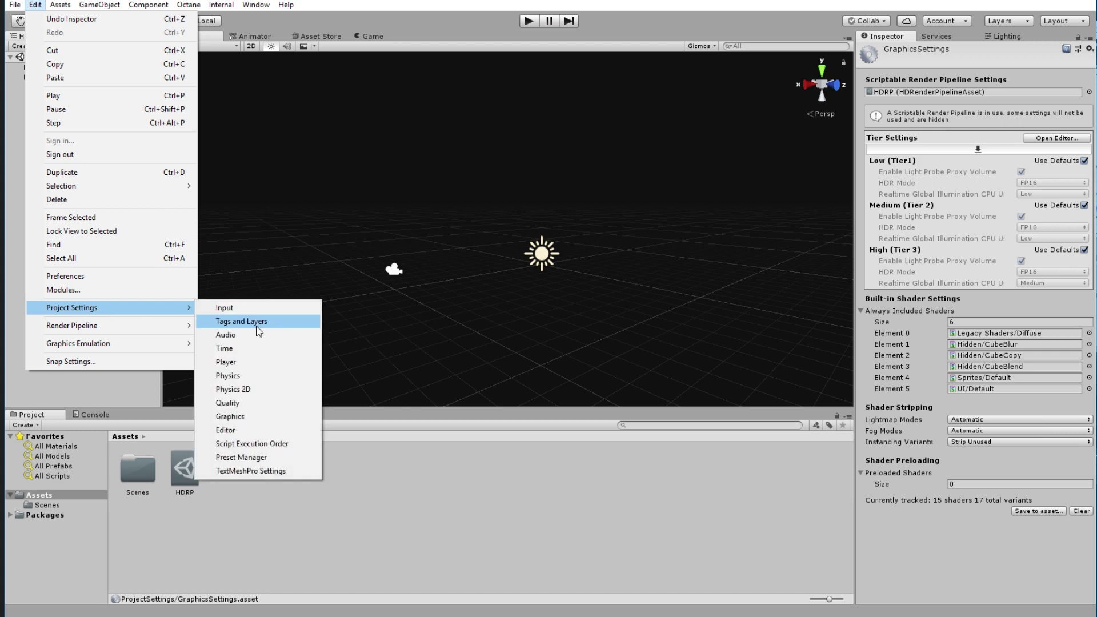
left_click(253, 361)
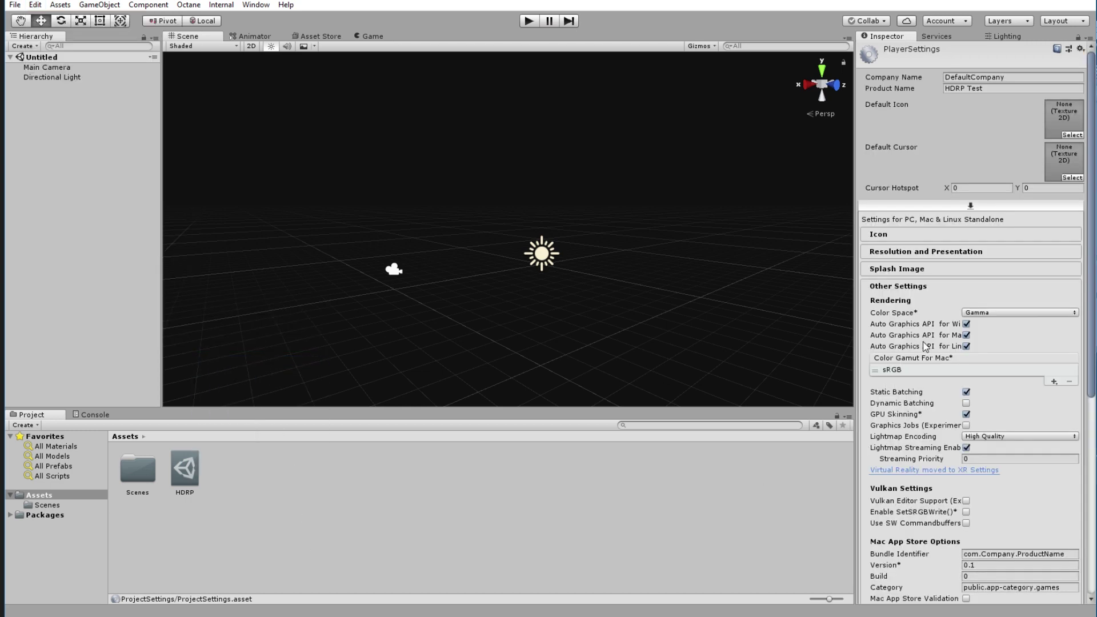
left_click(1028, 314)
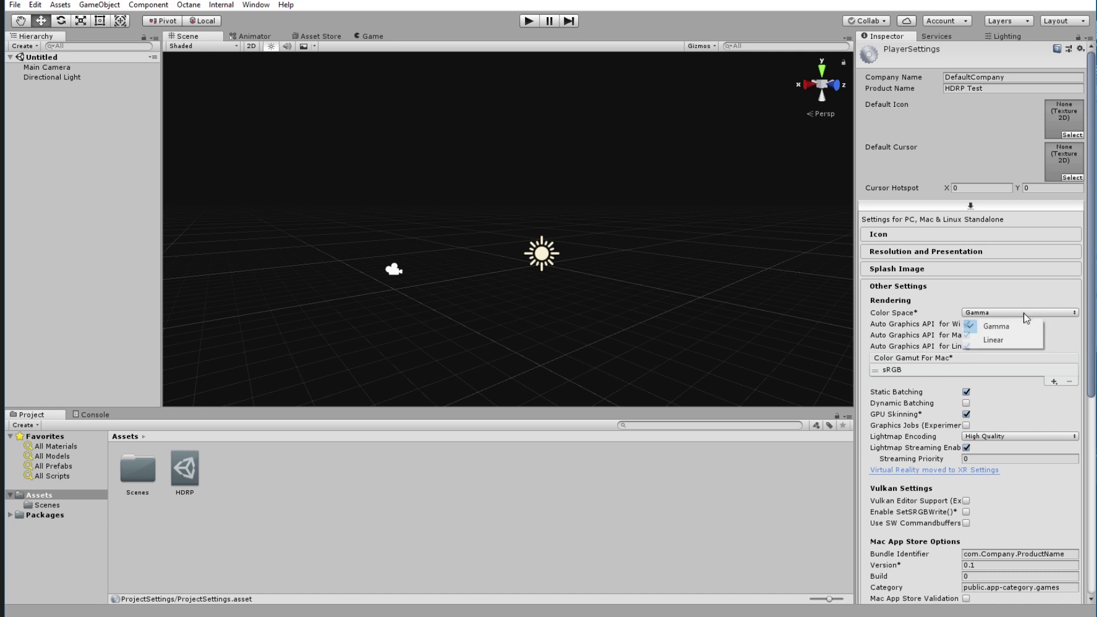
left_click(1003, 339)
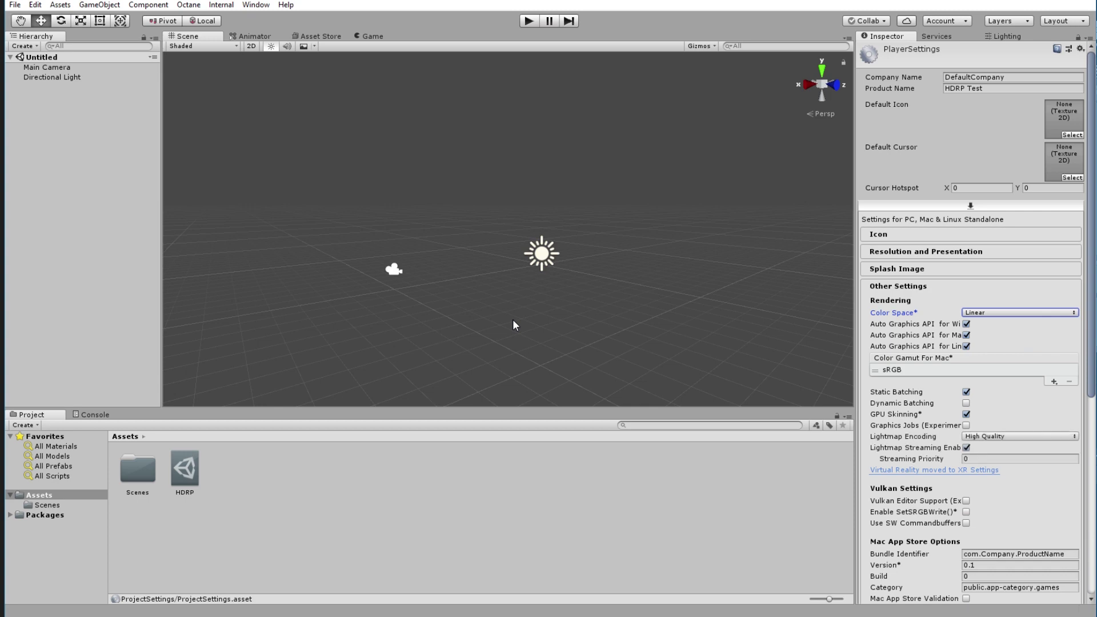
left_click_drag(558, 230, 689, 208, "alt")
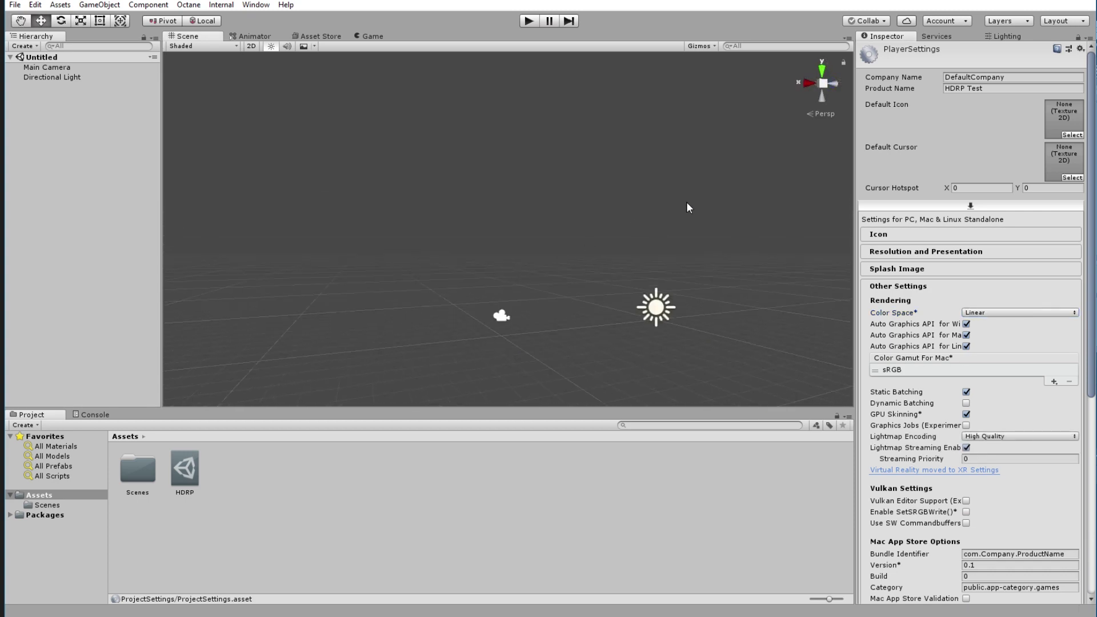
left_click_drag(622, 205, 678, 245, "alt")
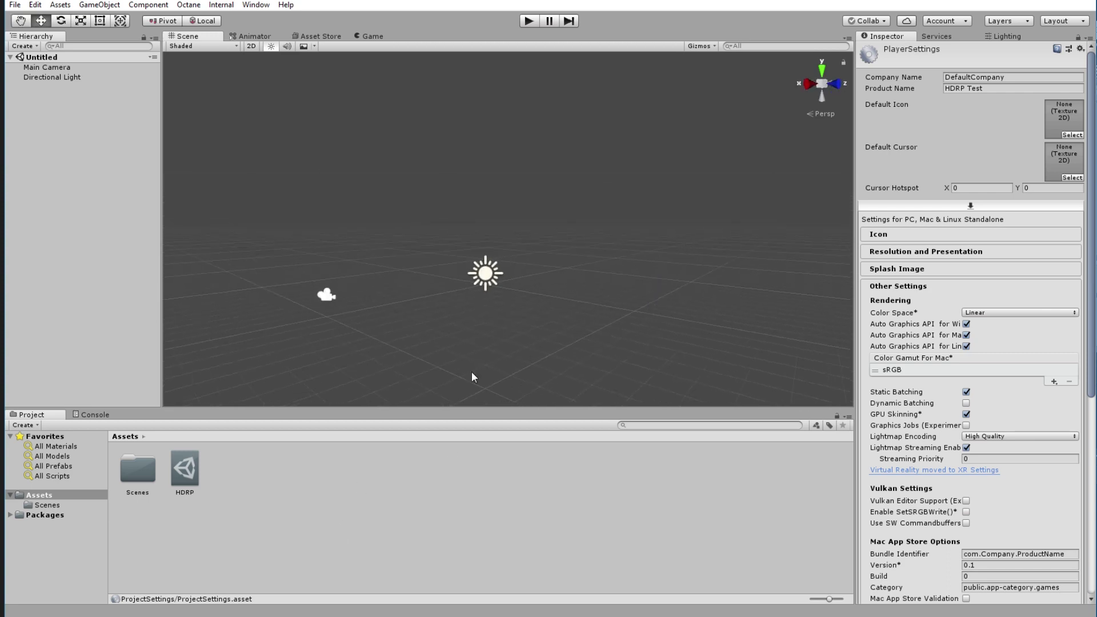
left_click_drag(472, 377, 240, 332, "alt")
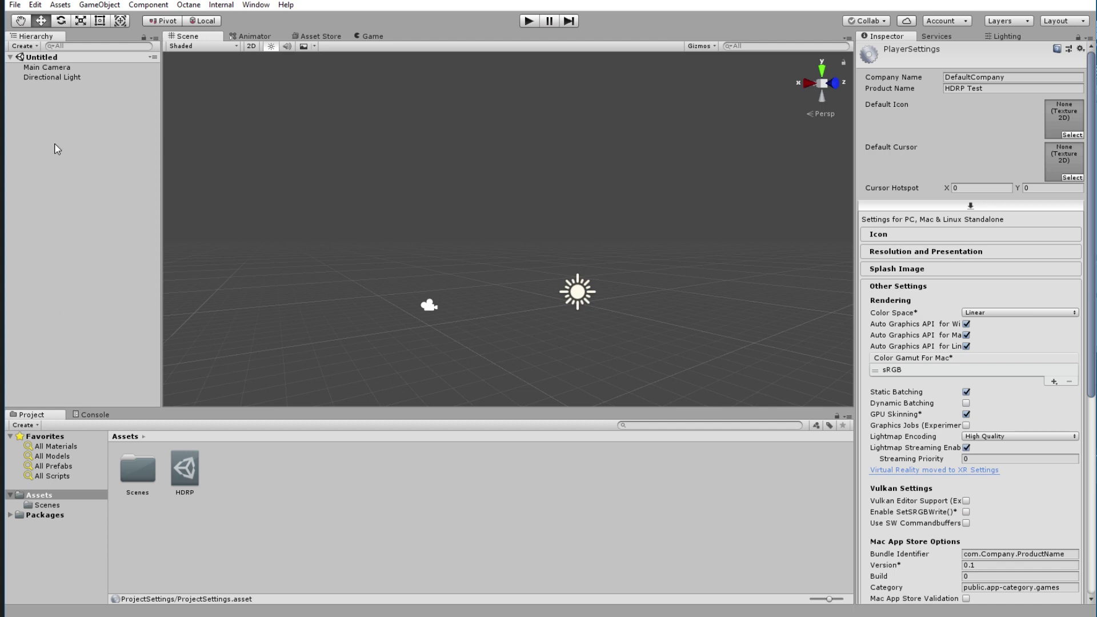
Step: Add a Rendering > Scene Settings object to the Hierarchy for its volume, procedural sky and fog
right_click(54, 176)
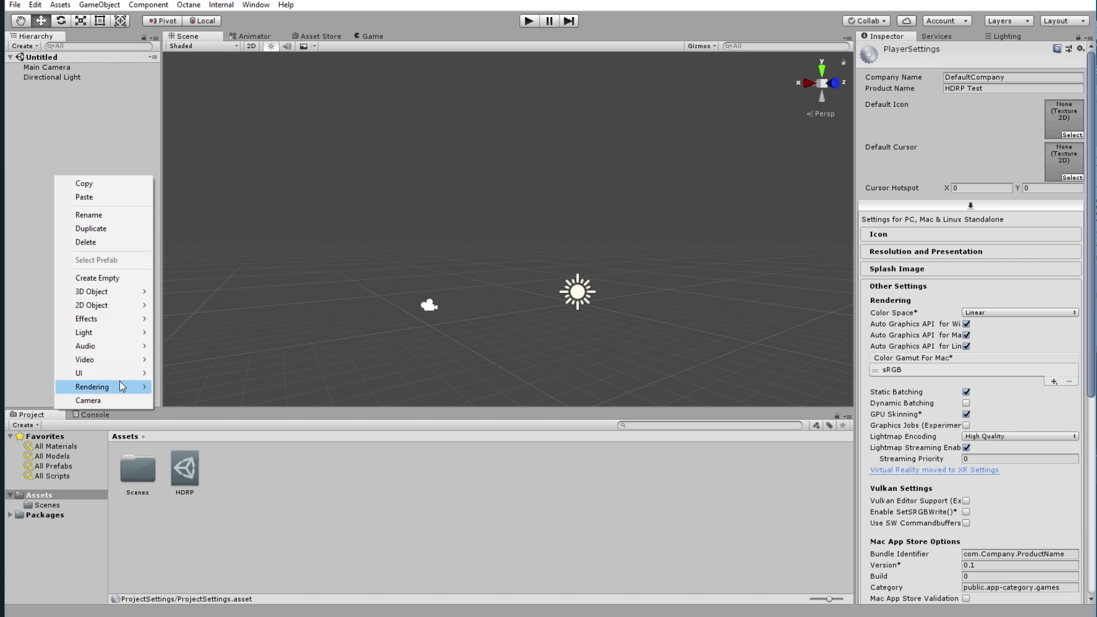
mouse_move(120, 387)
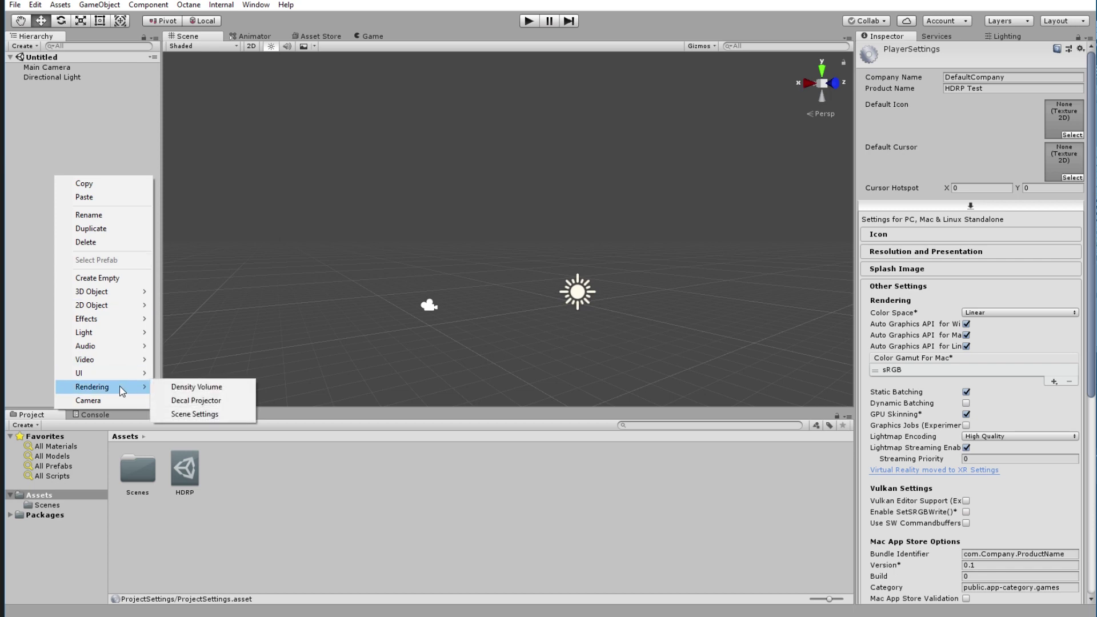
left_click(207, 420)
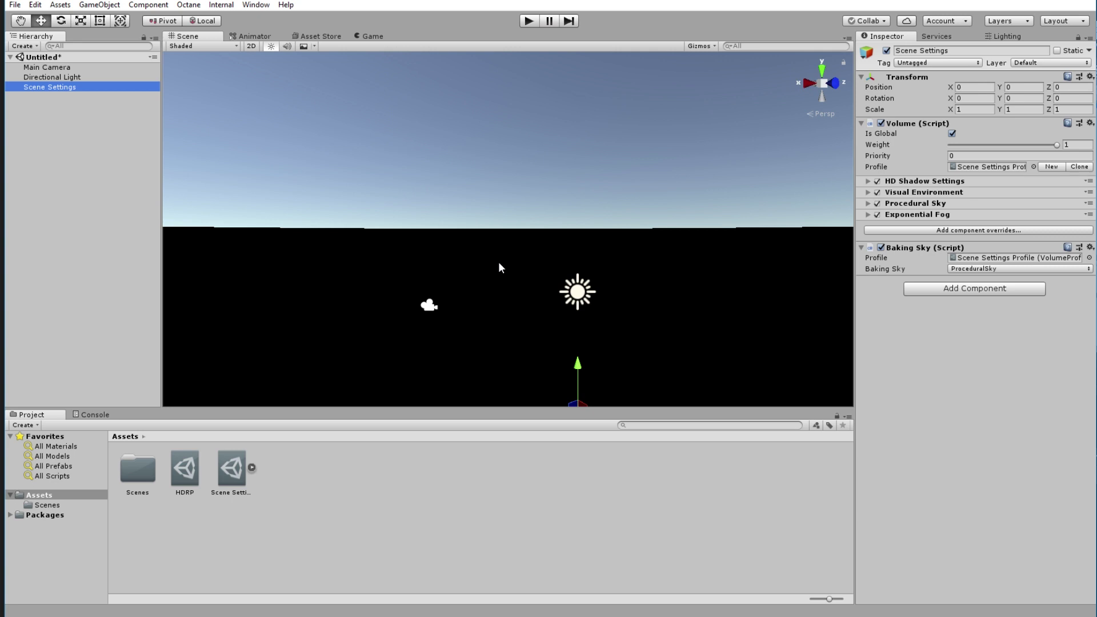
Step: Save the modified scene as 'new save', then inspect the Directional Light and Scene Settings objects
left_click(1089, 2)
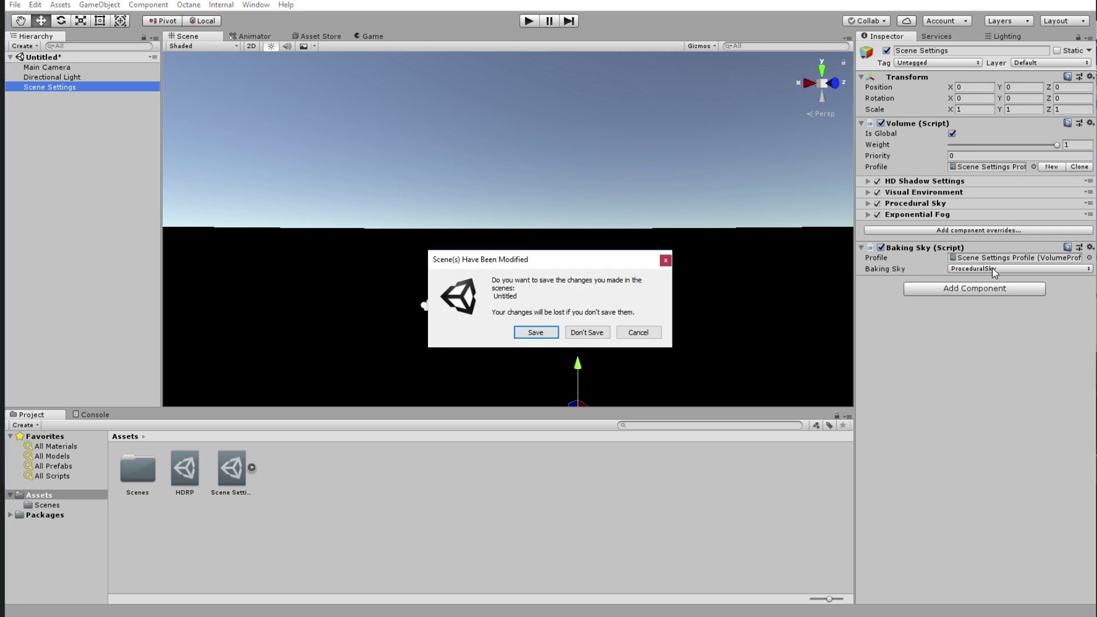
left_click(535, 333)
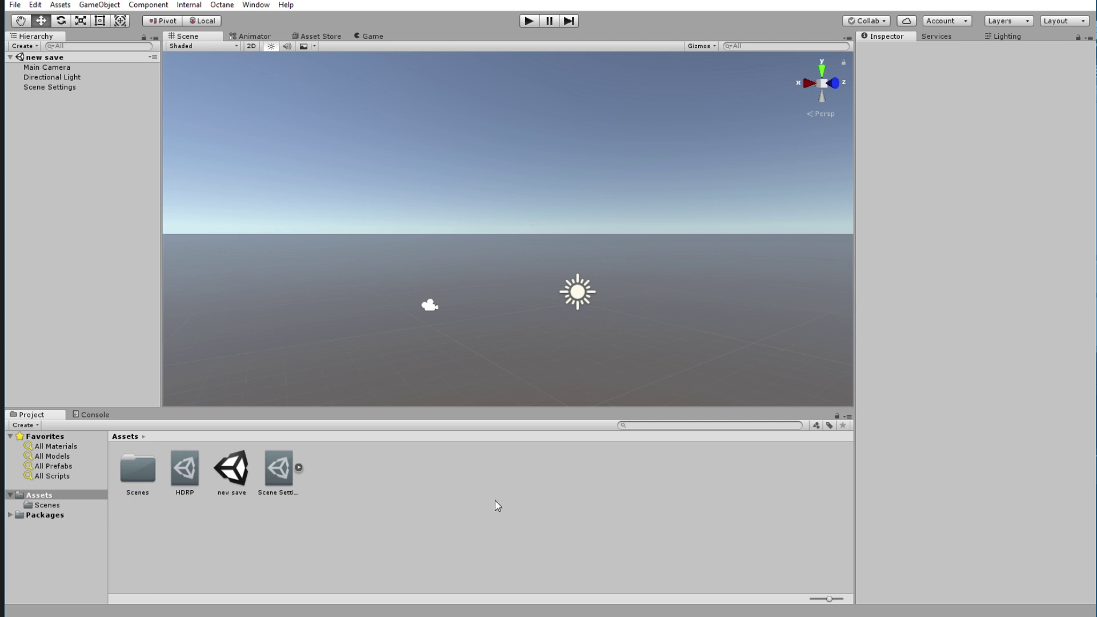
left_click(62, 77)
left_click(64, 88)
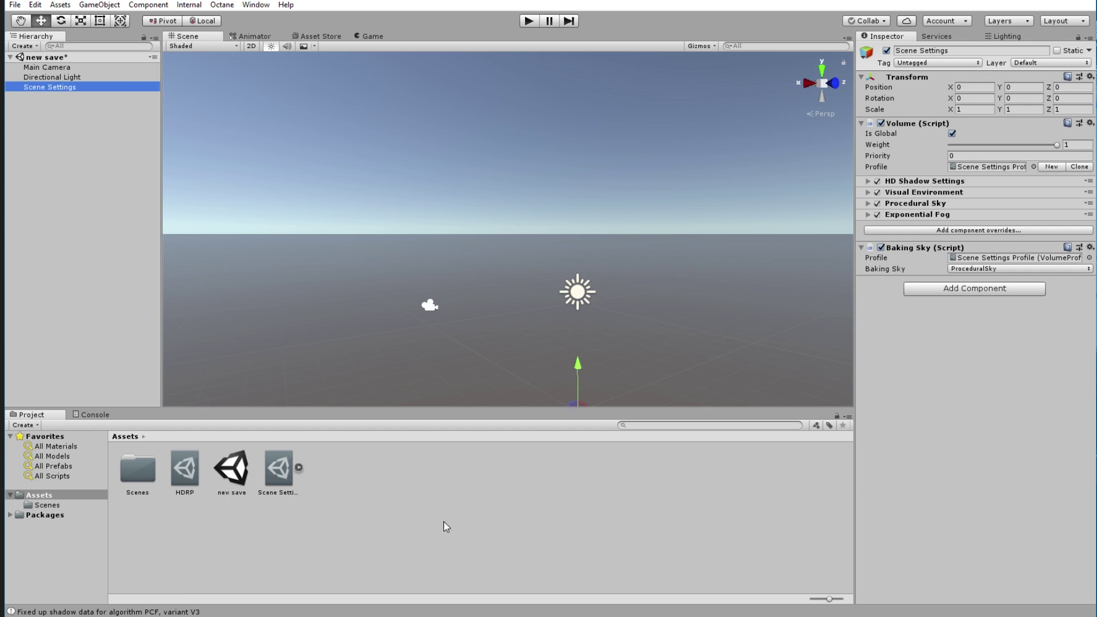
right_click(393, 480)
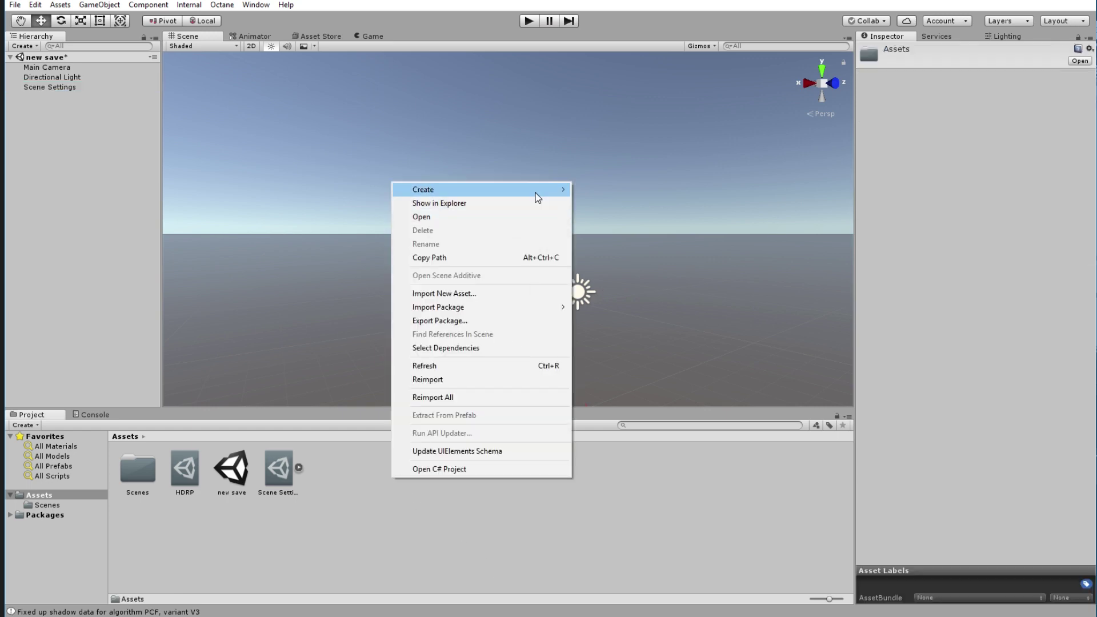
Step: Create a Material in the Assets folder and keep the default name 'New Material'
mouse_move(538, 198)
left_click(627, 367)
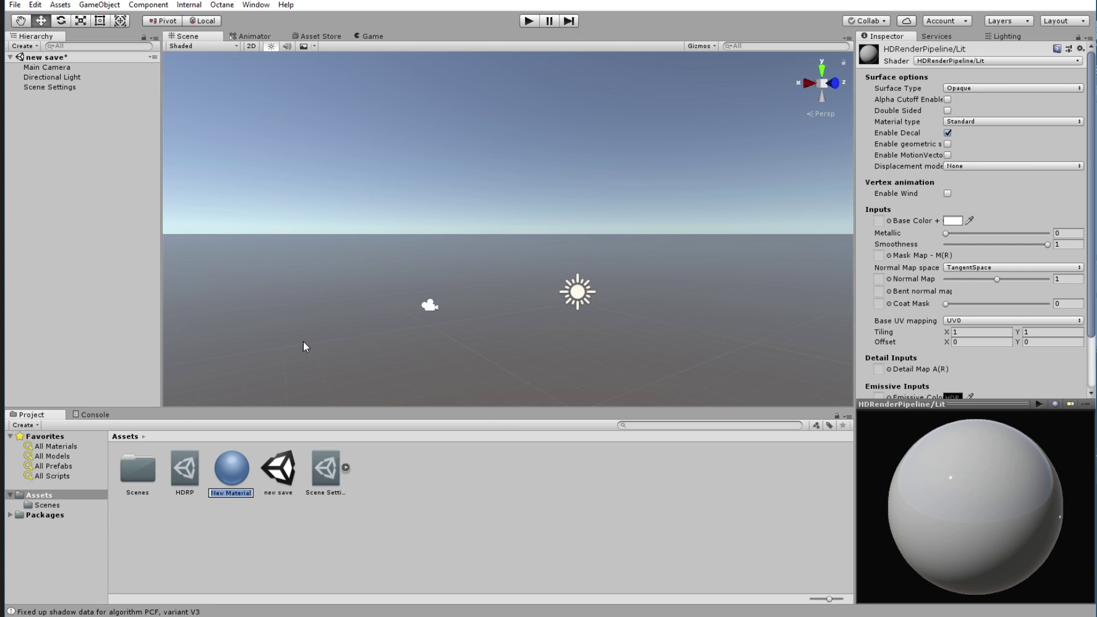
left_click(270, 524)
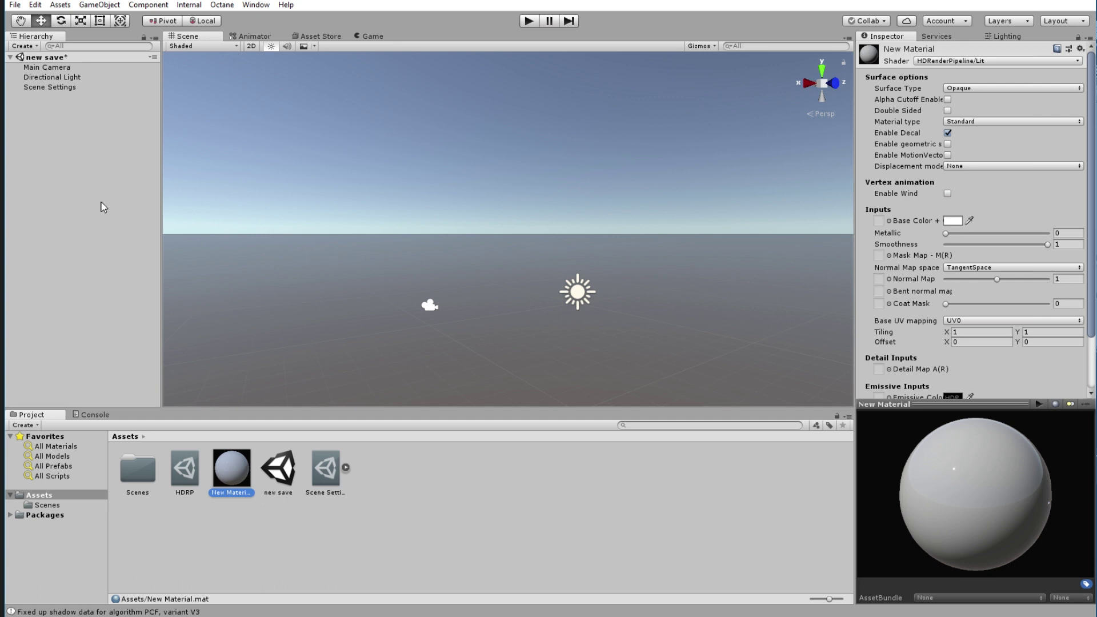
Step: Add a Post-process Layer component to the Main Camera, with its layer set to PostProcessing
left_click(55, 69)
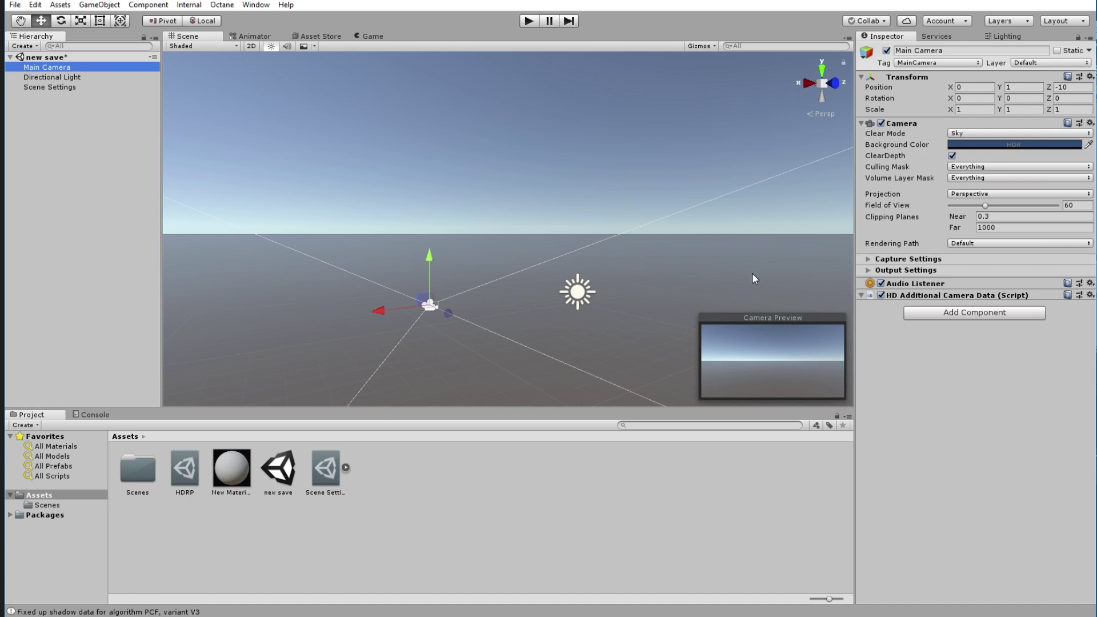
left_click(952, 316)
type("post")
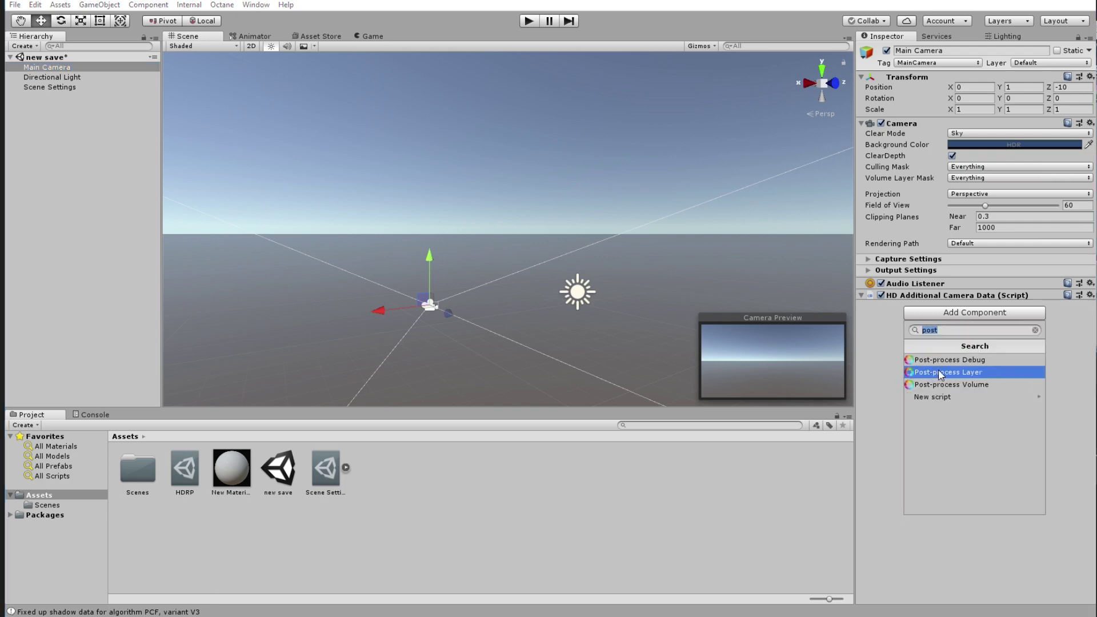
left_click(972, 371)
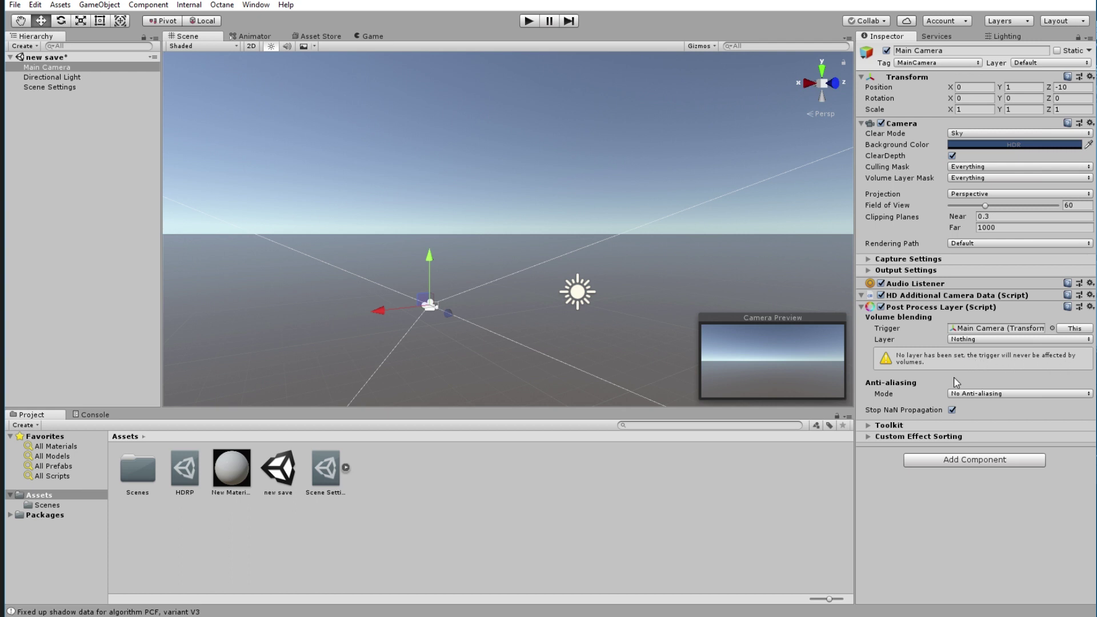
left_click(969, 340)
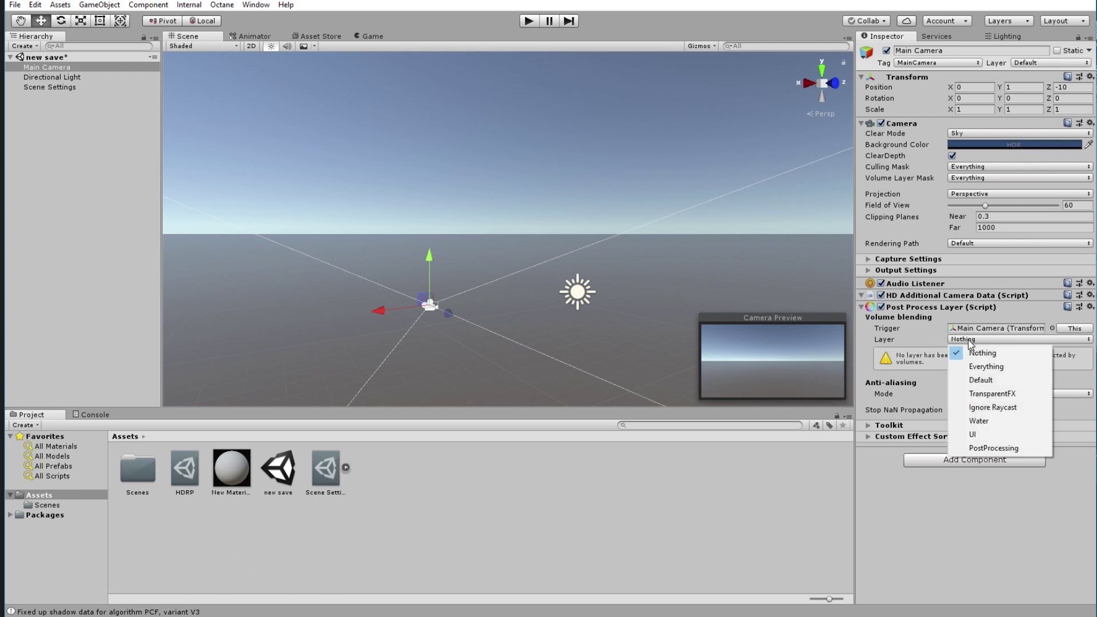
left_click(984, 448)
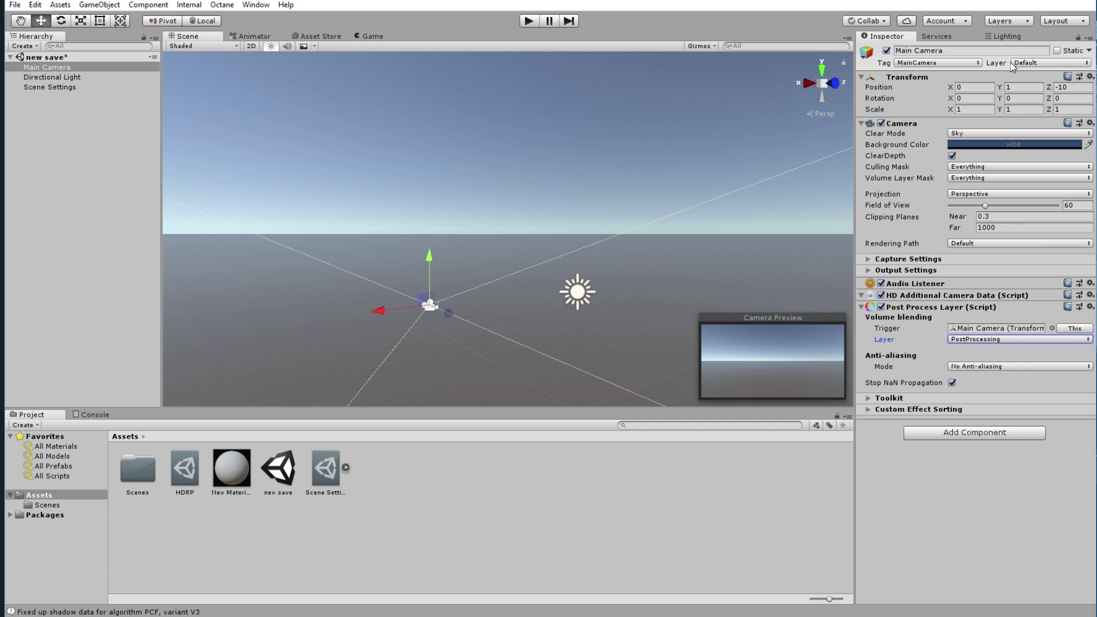
Step: Put the Main Camera on the PostProcessing layer and set anti-aliasing to SMAA
left_click(1036, 64)
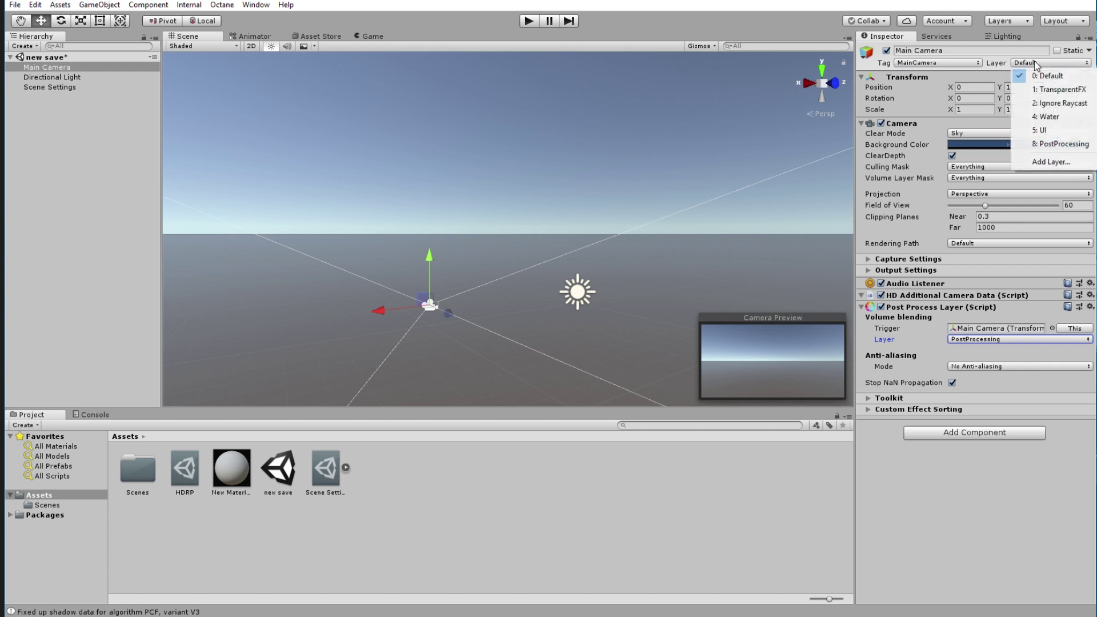
left_click(1046, 147)
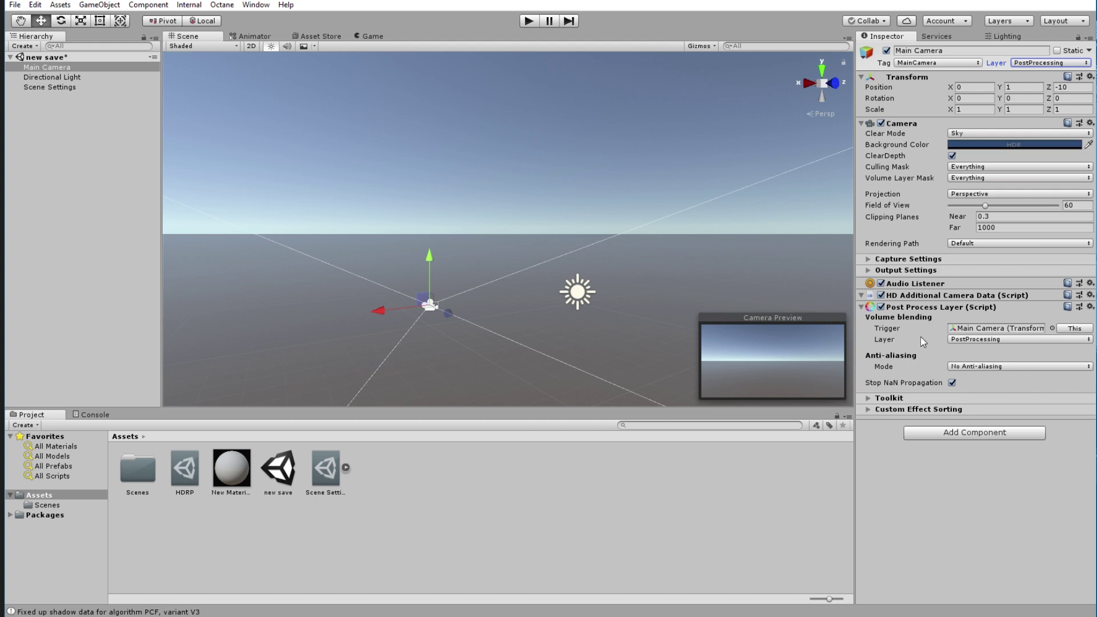
left_click(981, 366)
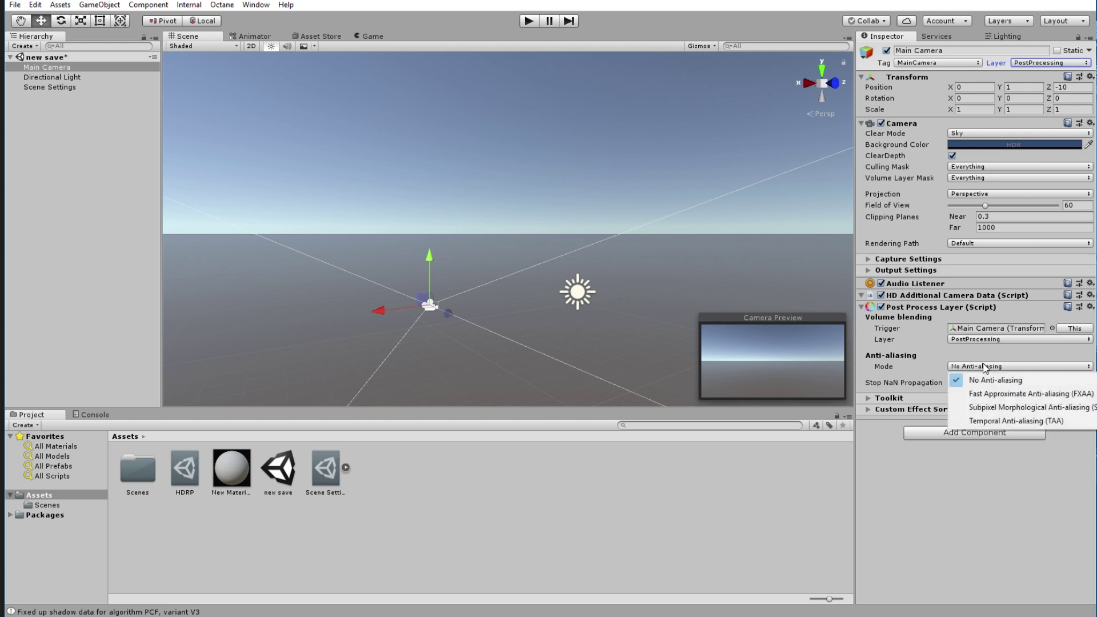
left_click(1013, 409)
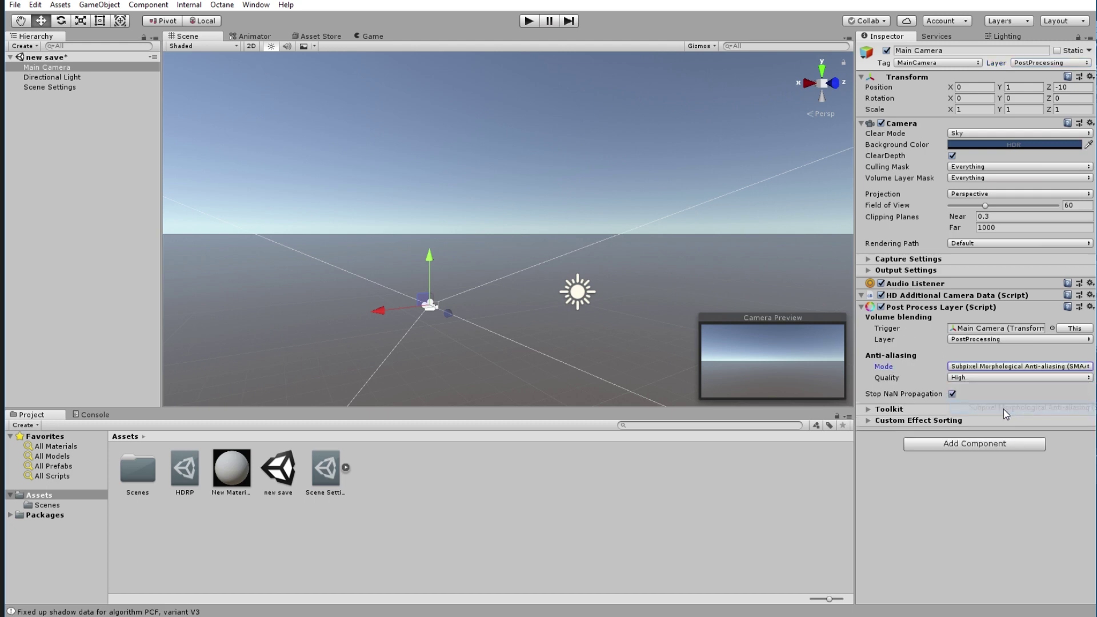
left_click(938, 445)
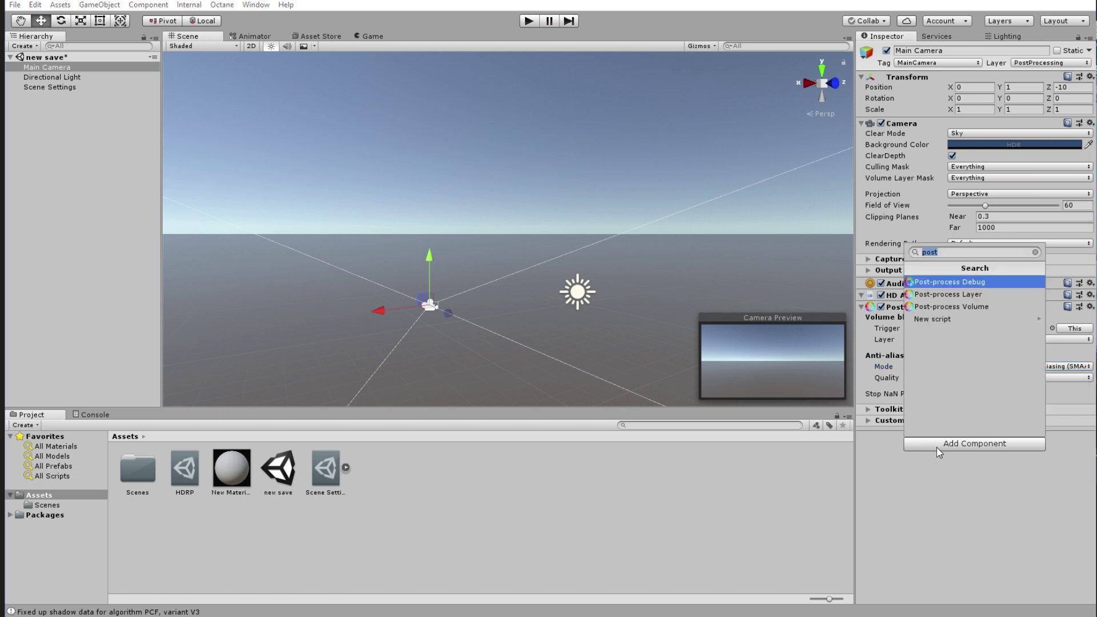
Step: Add a Post Process Volume, create a new Main Camera Profile for it, and open that profile
left_click(949, 307)
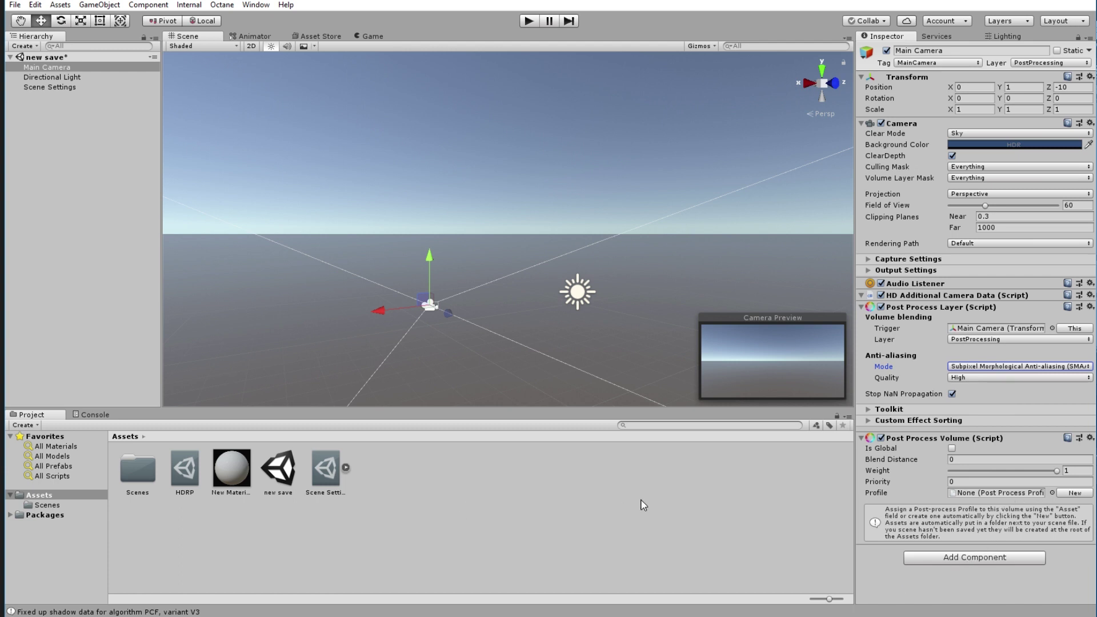
left_click(1074, 493)
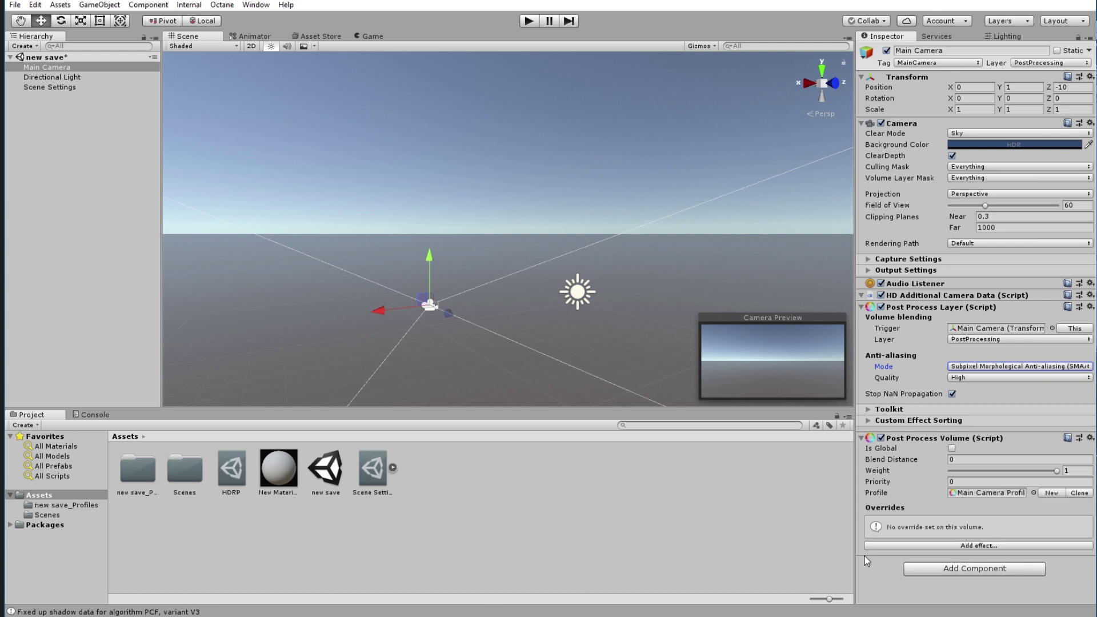
double_click(961, 495)
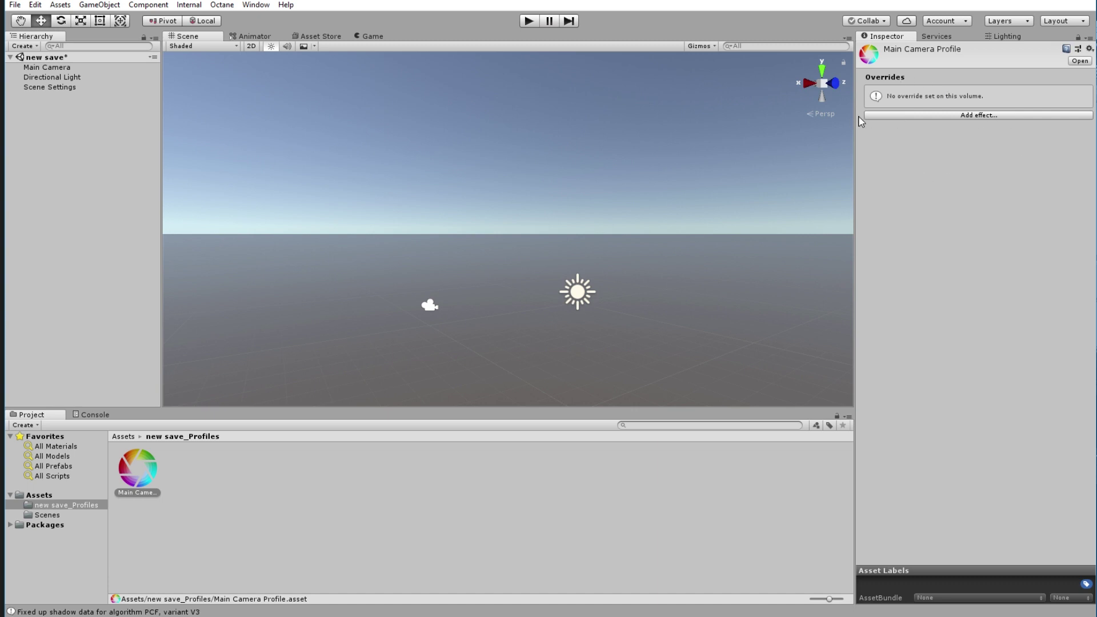
Step: Add the Unity Ambient Occlusion, Bloom and Color Grading effects to Main Camera Profile
left_click(985, 116)
mouse_move(1016, 125)
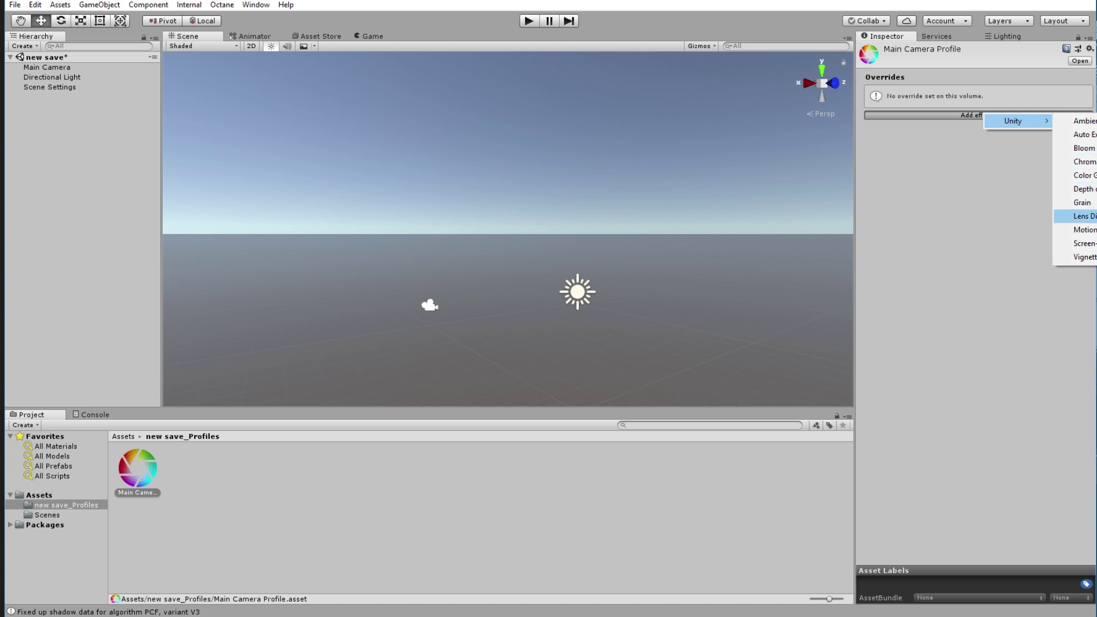
left_click(1086, 121)
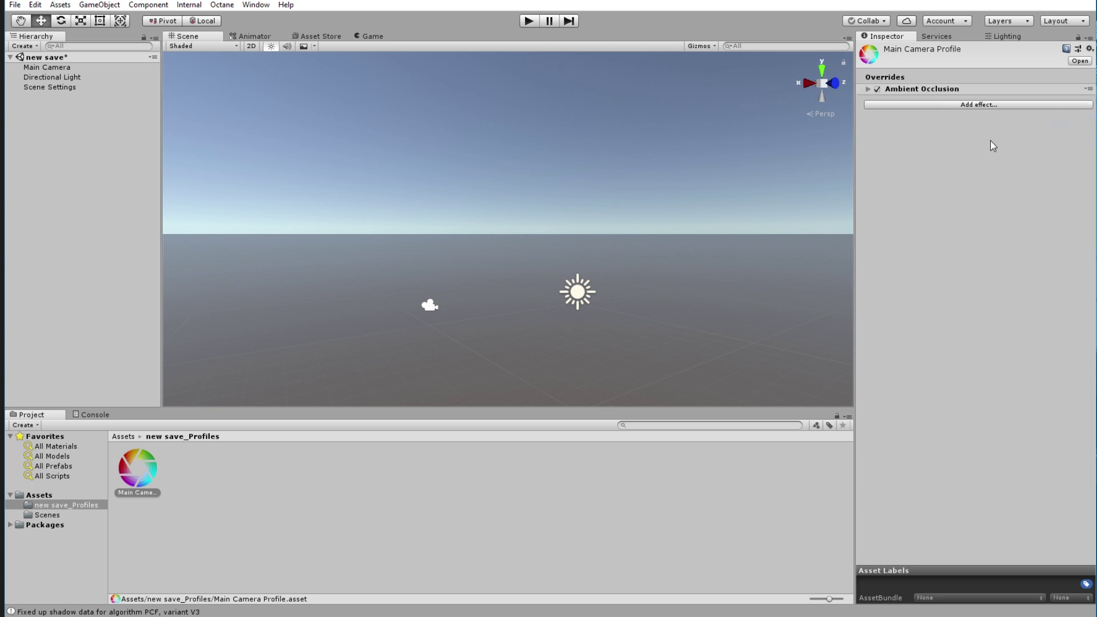
left_click(997, 106)
mouse_move(1055, 113)
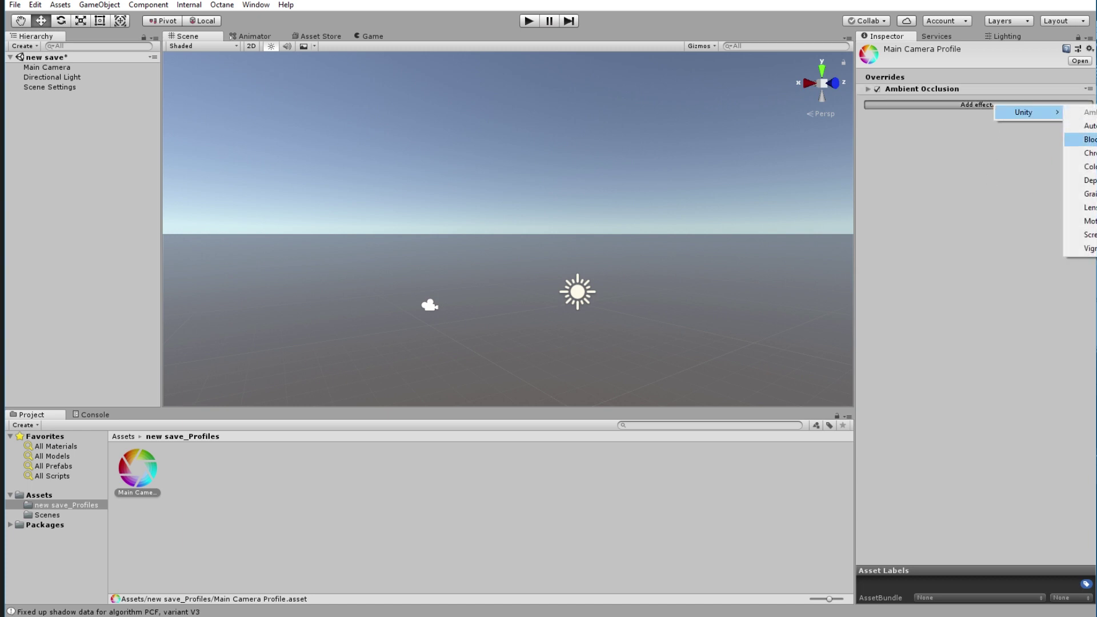
left_click(1086, 140)
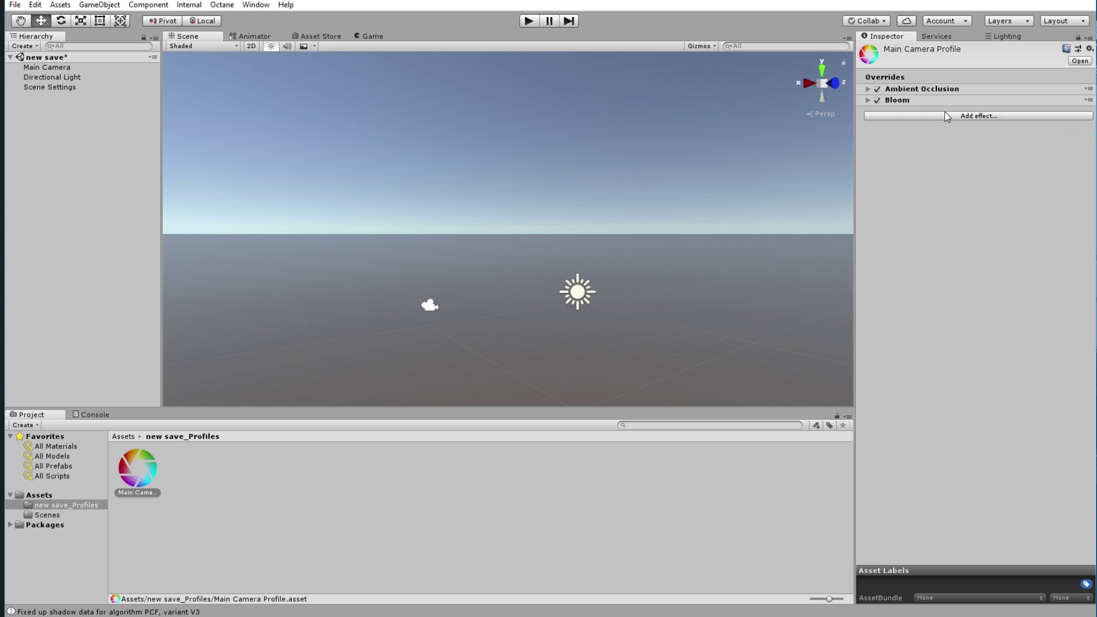
left_click(957, 116)
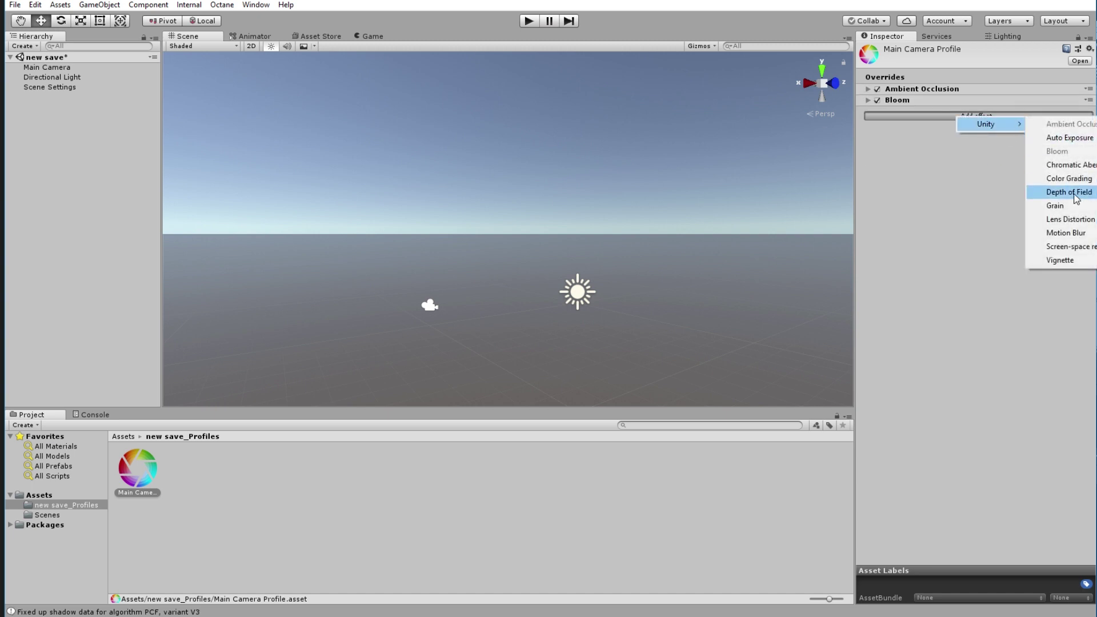
left_click(1073, 177)
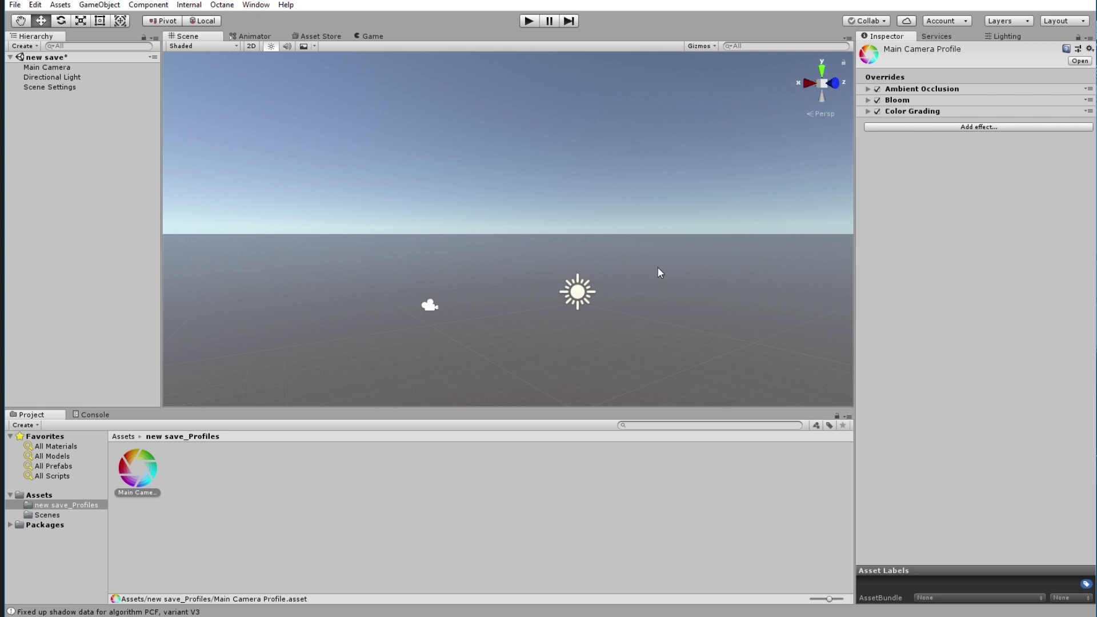
right_click_drag(673, 303, 537, 174)
right_click_drag(633, 251, 747, 368)
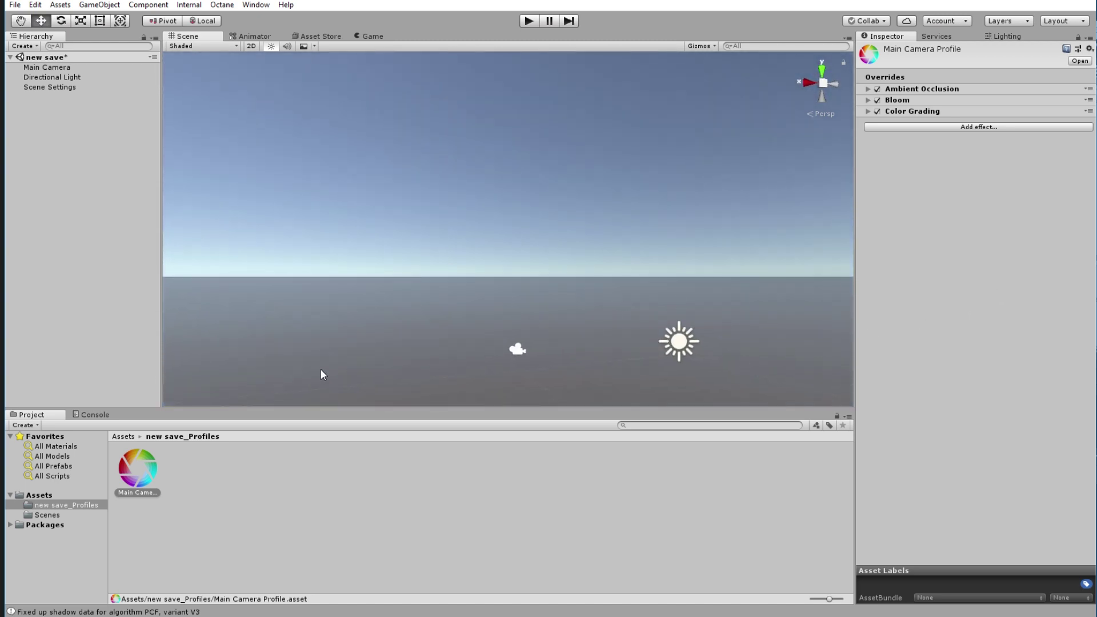
Step: Tick the Bloom overrides for Intensity, Threshold, Soft Knee, Clamp, Diffusion, Anamorphic Ratio, Color and Fast Mode
left_click(905, 112)
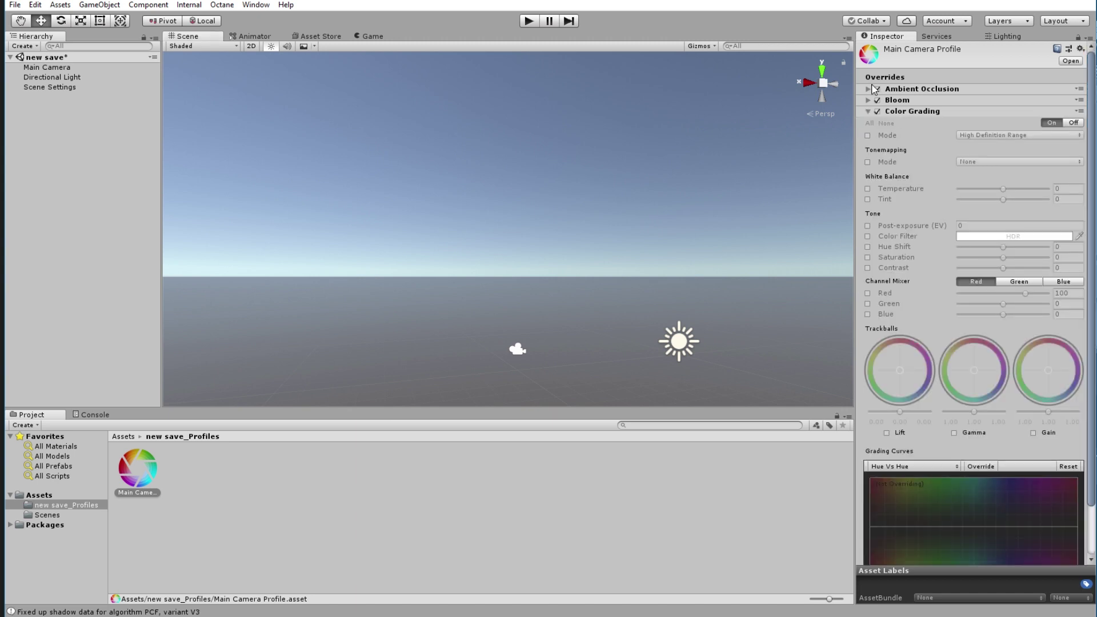
left_click(907, 102)
left_click(869, 136)
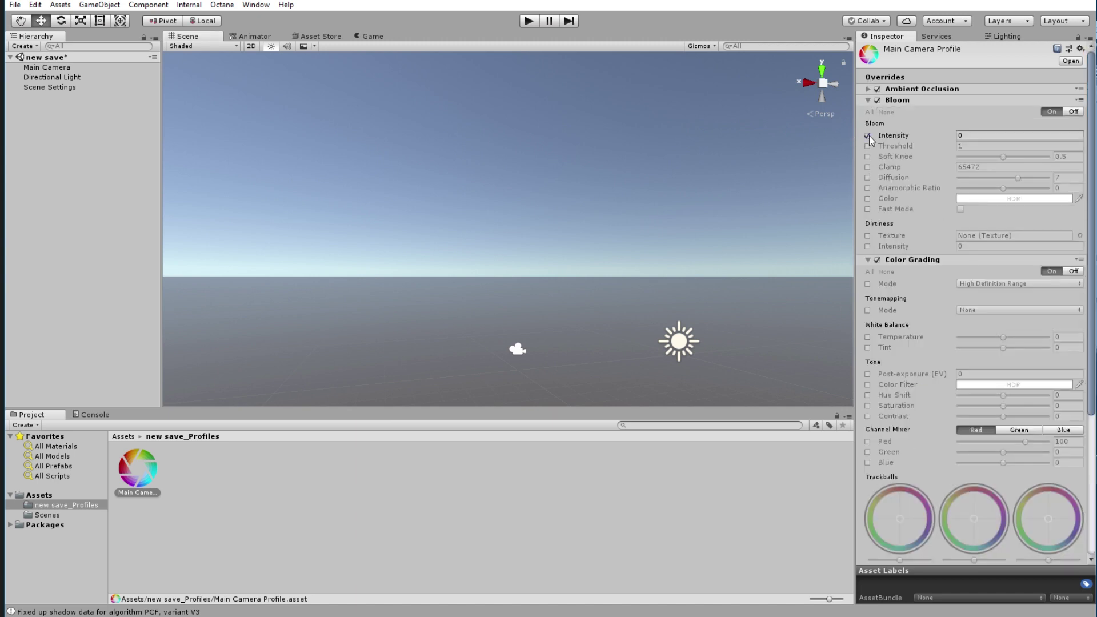
left_click(868, 146)
left_click(868, 156)
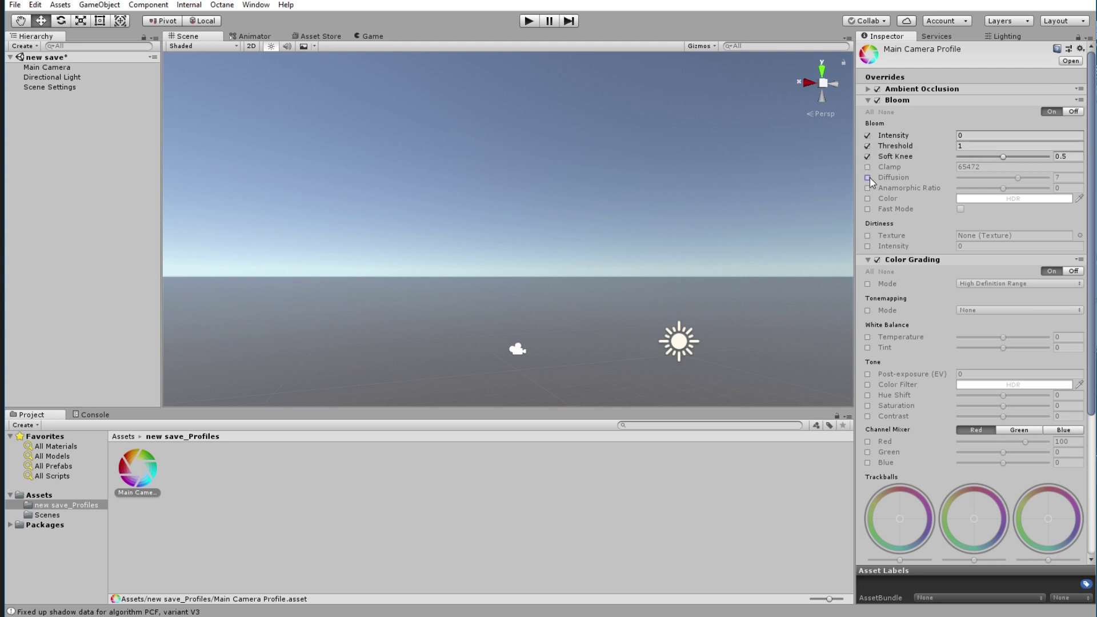
left_click(868, 178)
left_click(868, 167)
left_click(868, 188)
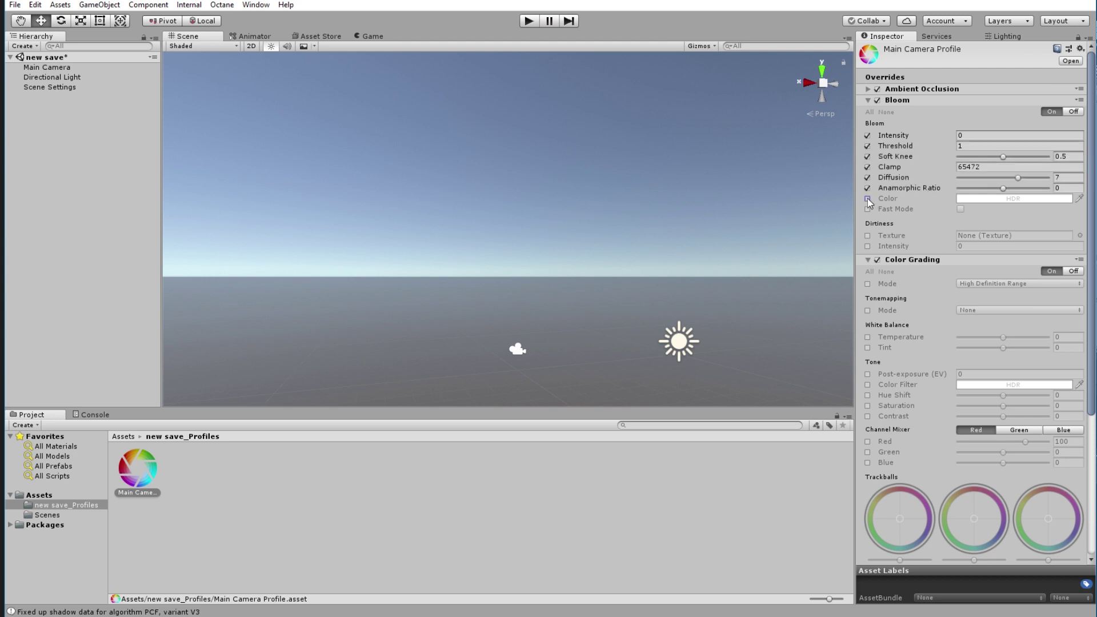
left_click(868, 199)
left_click(868, 209)
right_click_drag(828, 240, 801, 257)
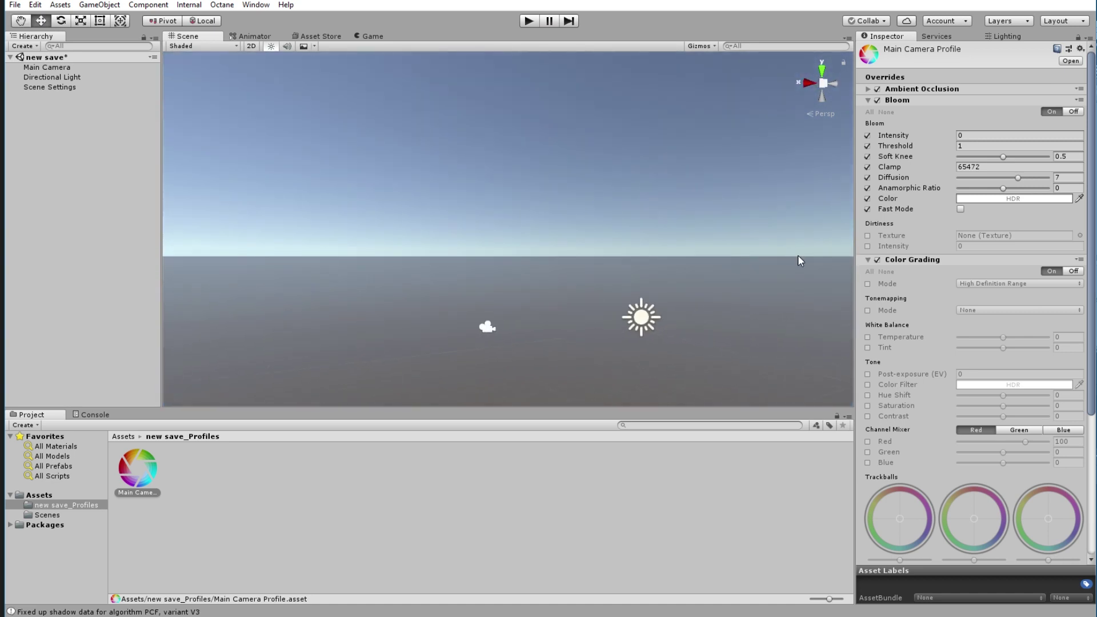
left_click(869, 100)
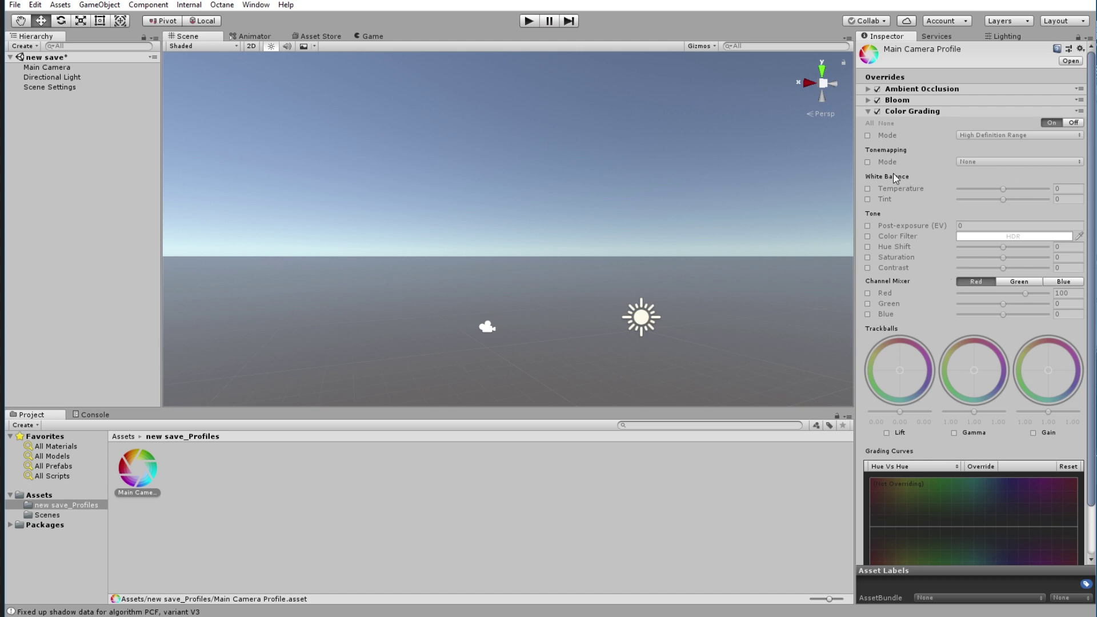
Step: Override Color Grading tonemapping to ACES and white-balance Temperature to -67, then reselect Main Camera
left_click(868, 163)
left_click(972, 162)
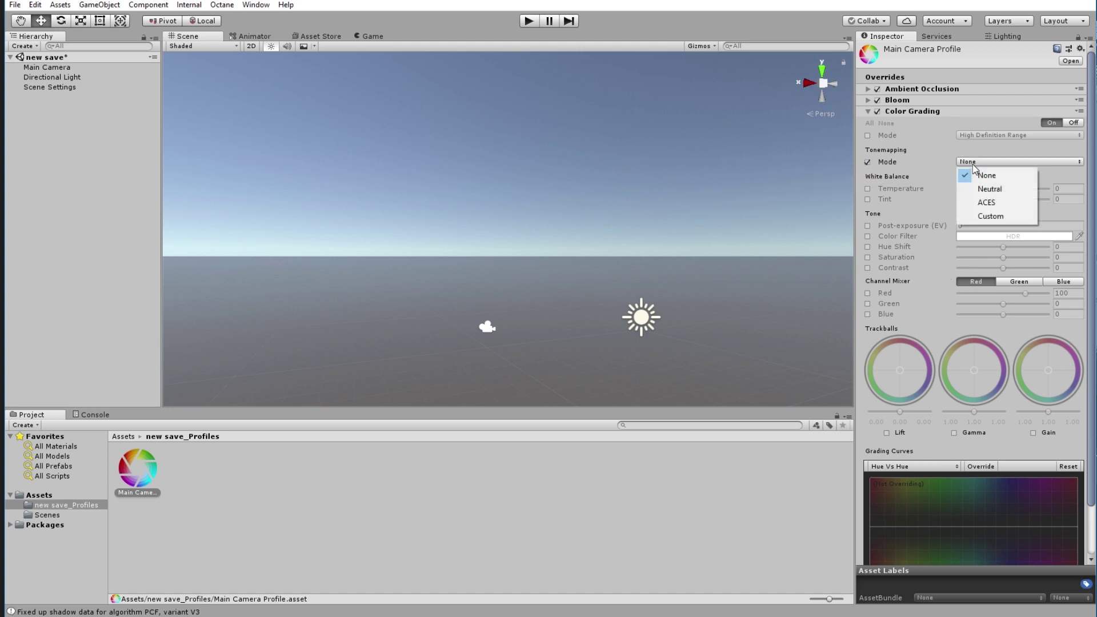
left_click(983, 203)
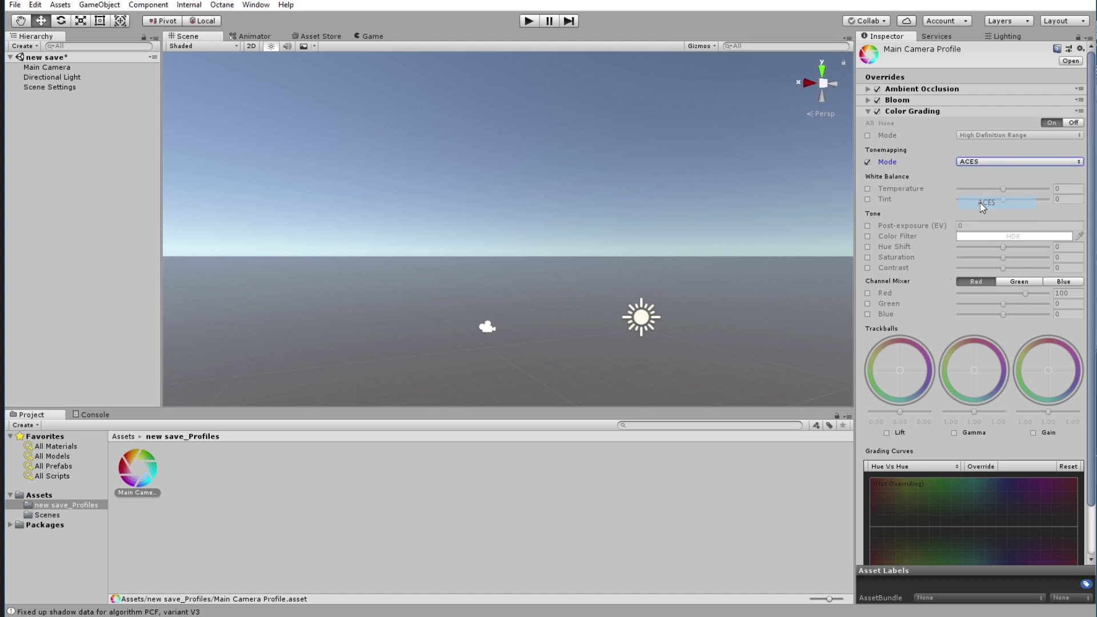
left_click(869, 189)
left_click_drag(993, 191, 975, 197)
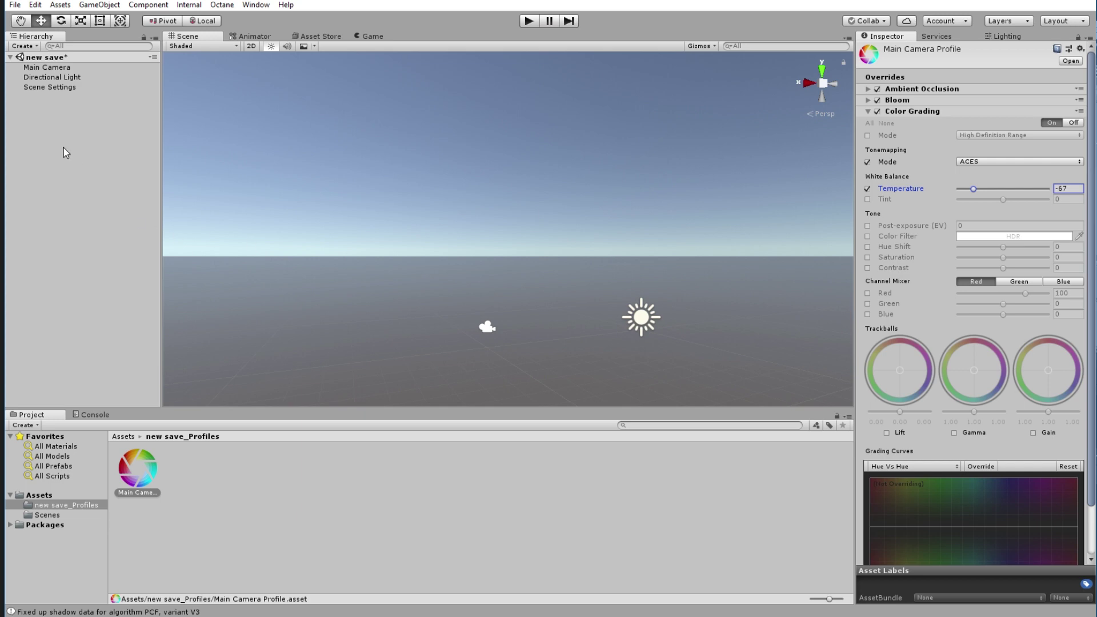
left_click(50, 68)
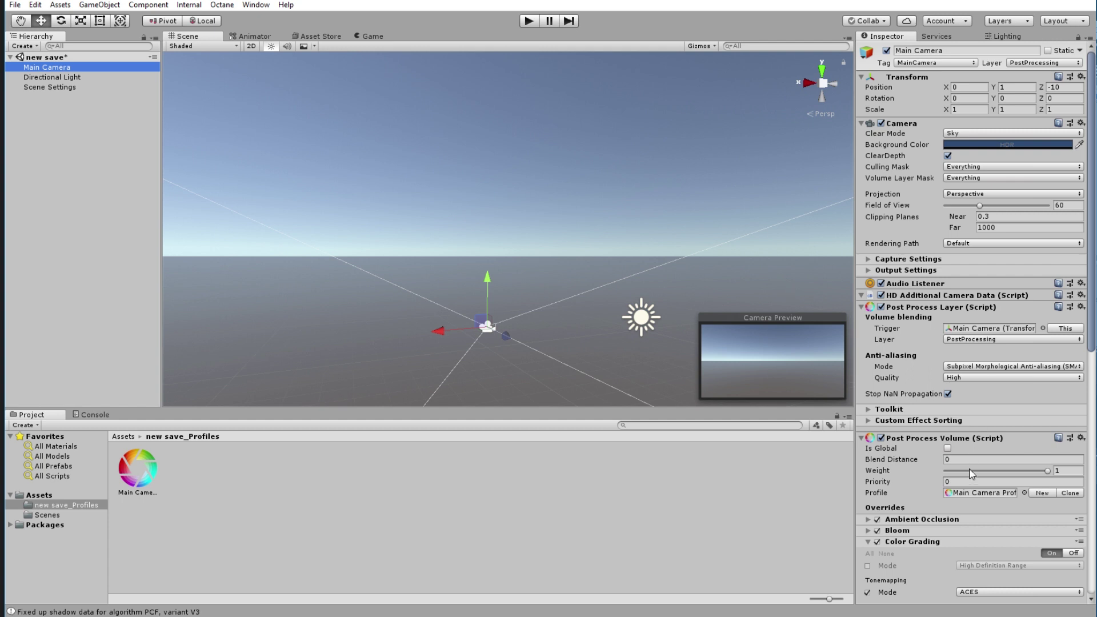
mouse_move(912, 473)
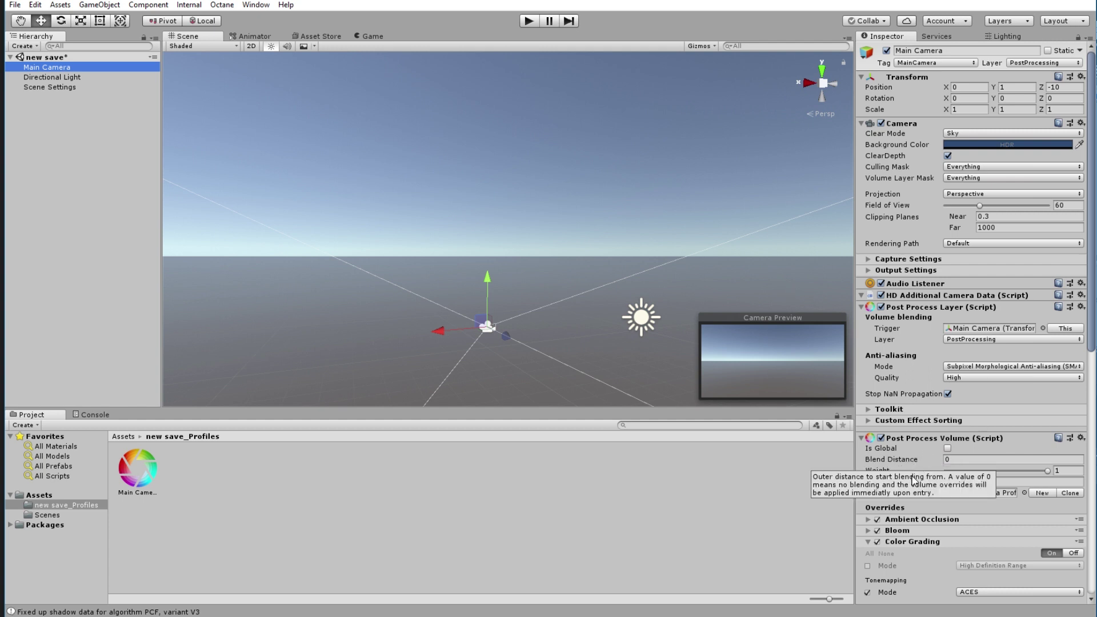